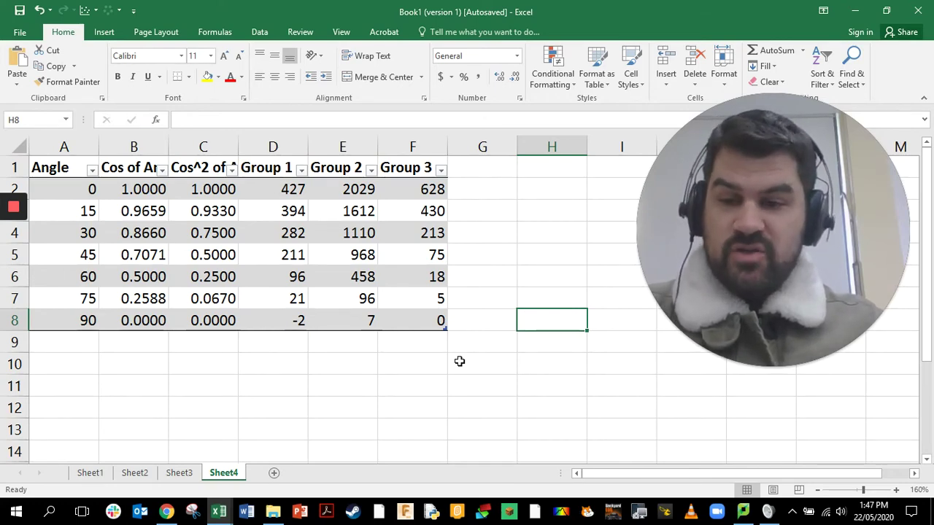
Examine the Angle, Cos of Angle, Cos^2 of Angle and Group 1 columns to decide which data to plot
left_click(63, 169)
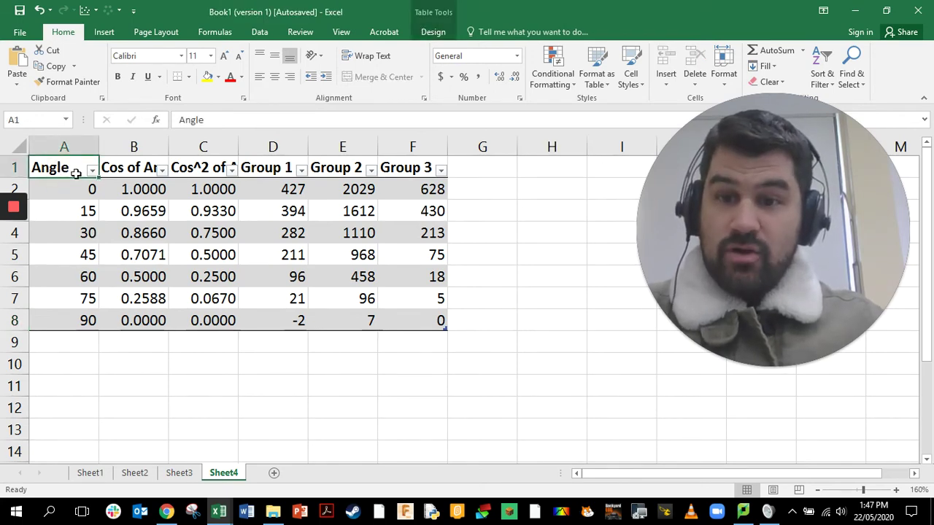
left_click(259, 192)
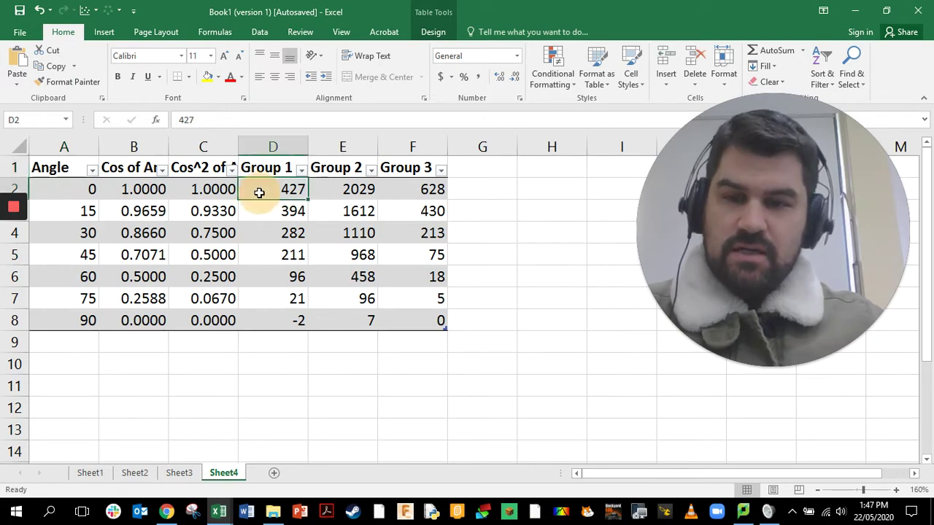
left_click(135, 169)
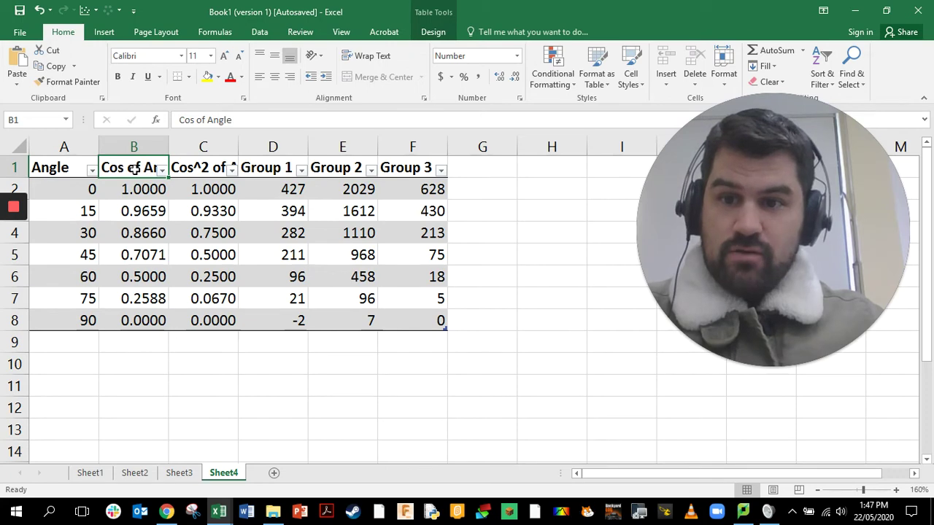
left_click(287, 187)
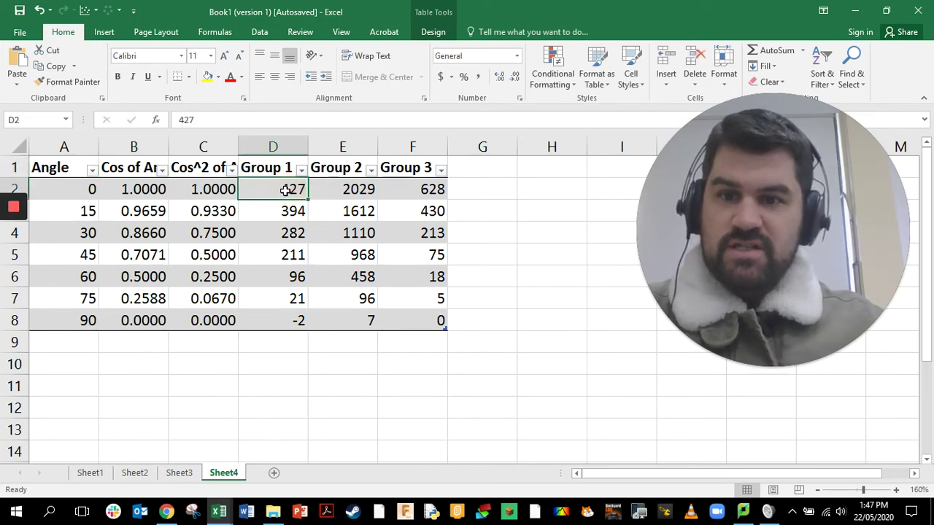
left_click(219, 147)
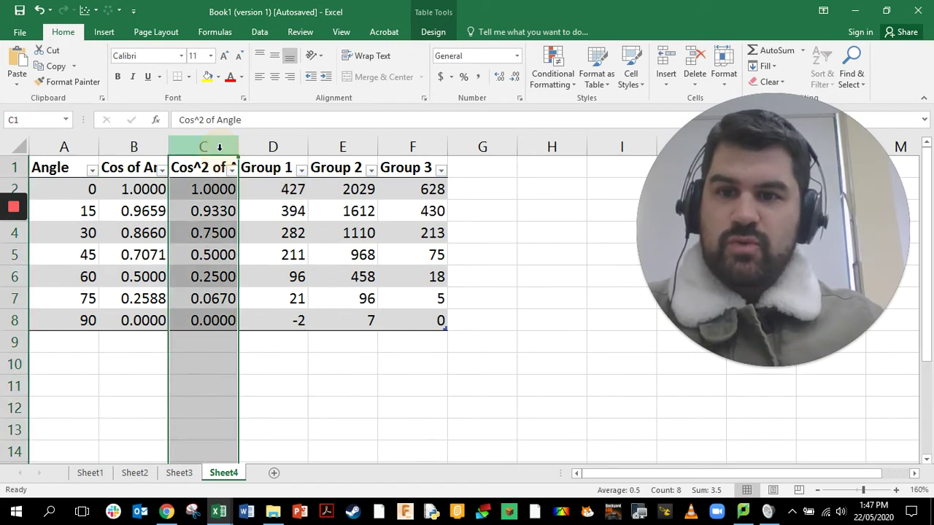
left_click(273, 148)
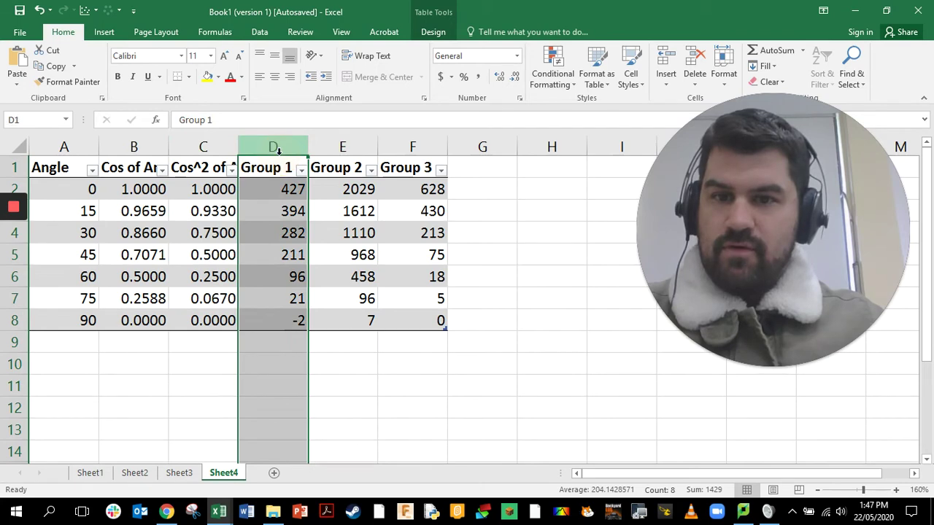
left_click(248, 270)
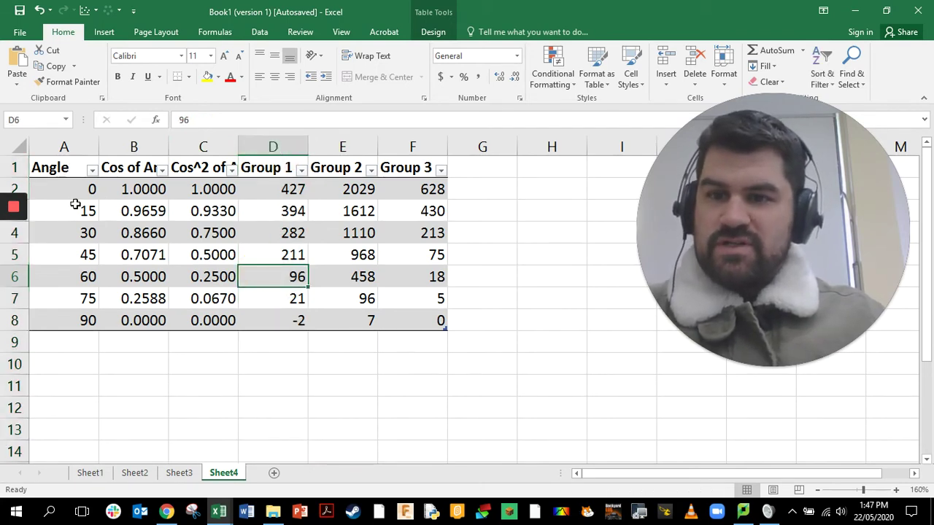
left_click(74, 203)
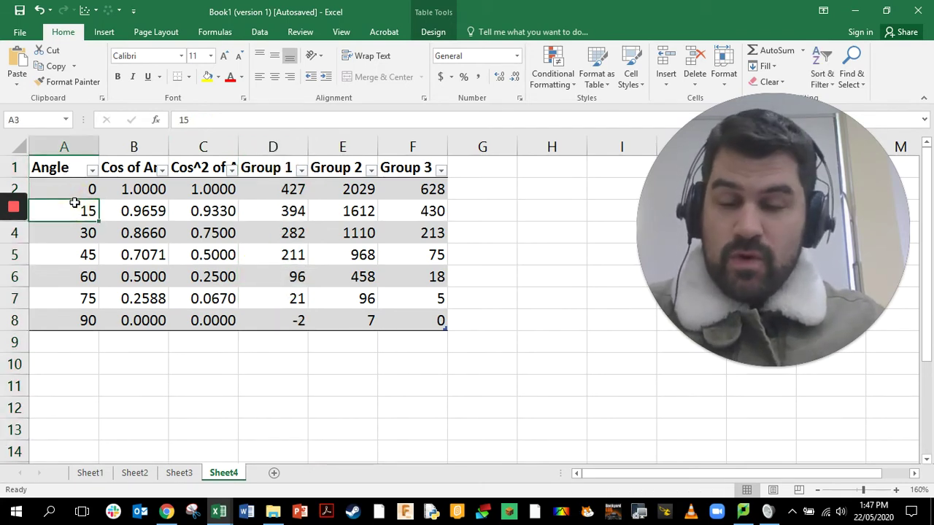
Insert a scatter chart with straight lines and markers plotting the Group 1 column against the Angle column
left_click(56, 145)
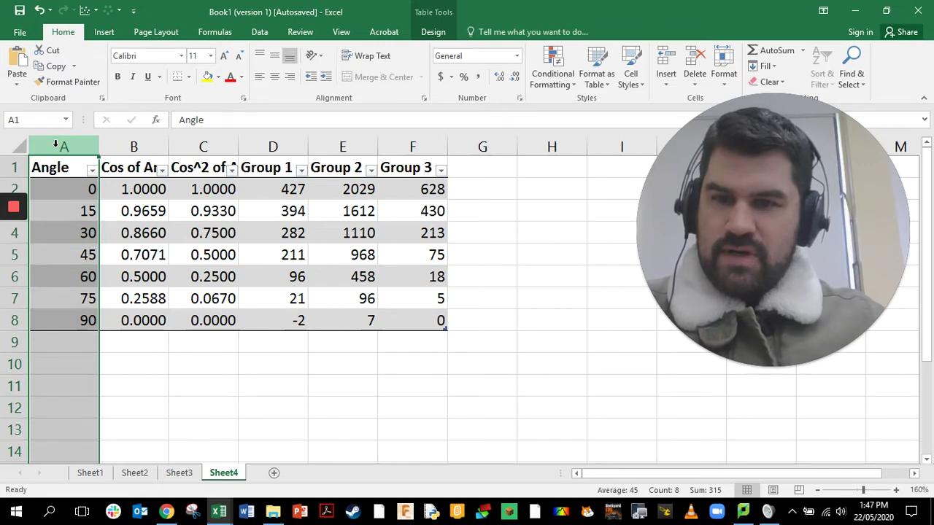
left_click(266, 139, "ctrl")
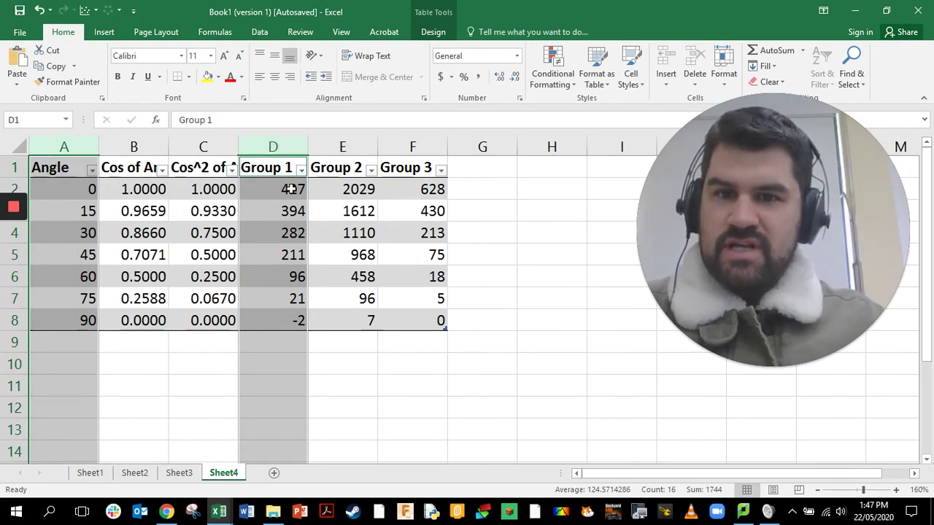
left_click(109, 32)
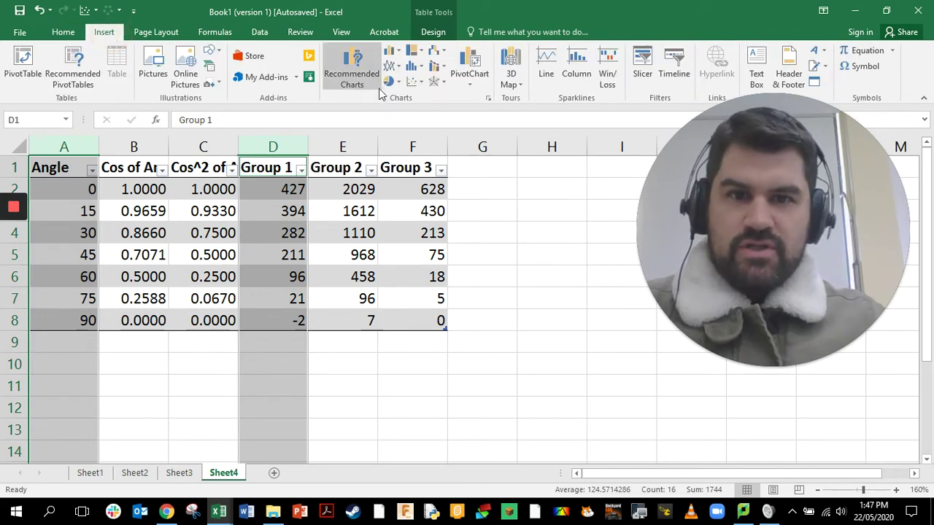
left_click(413, 81)
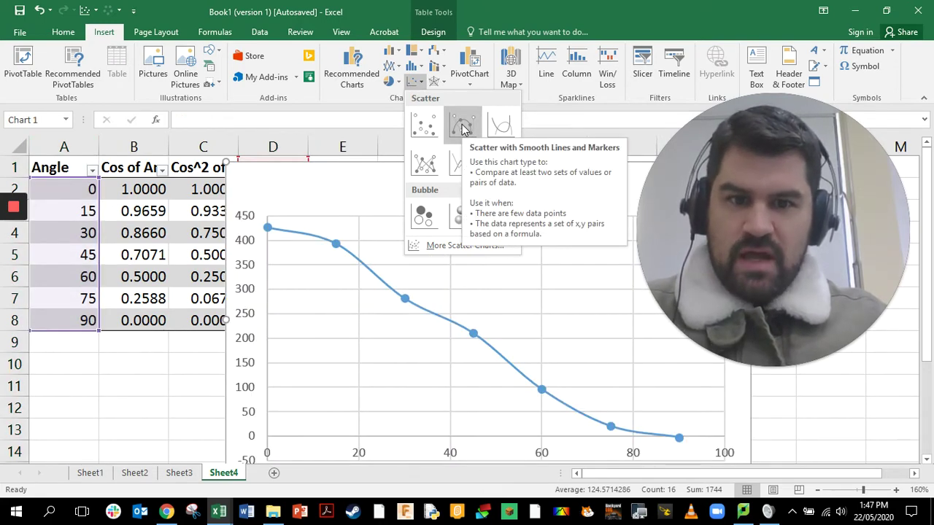
left_click(421, 166)
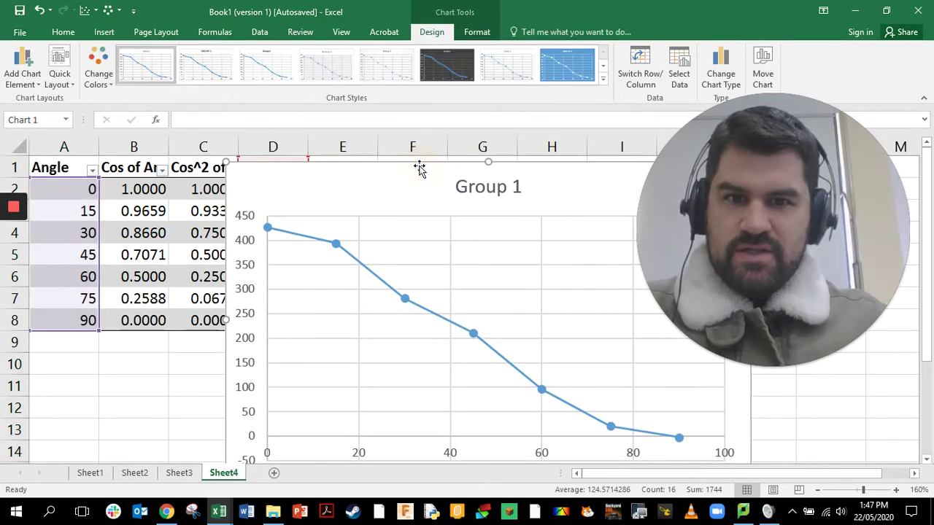
Apply the dark chart style with the glowing blue line and move the chart below the data table, starting around row 10
left_click(444, 83)
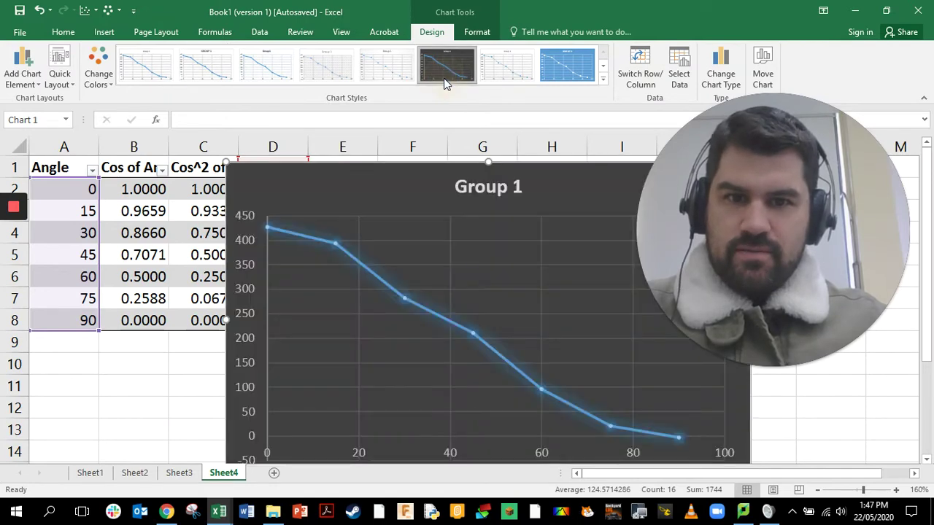
scroll(429, 191, "down", 1)
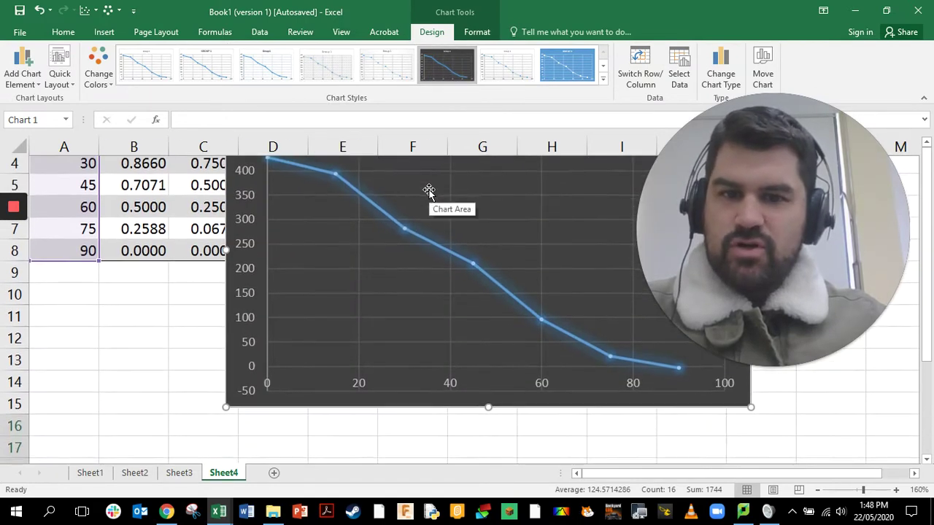
scroll(367, 183, "up", 1)
left_click_drag(367, 183, 235, 387)
scroll(404, 374, "down", 3)
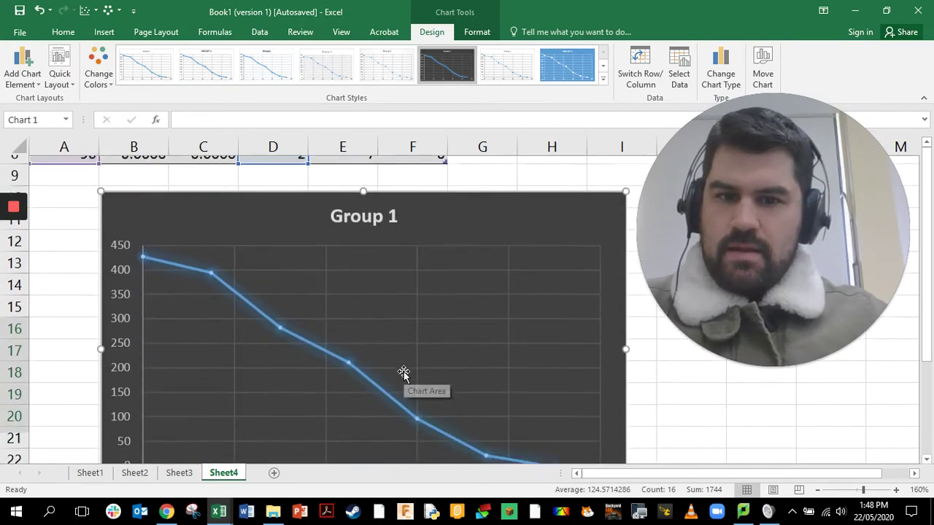
scroll(403, 374, "down", 3)
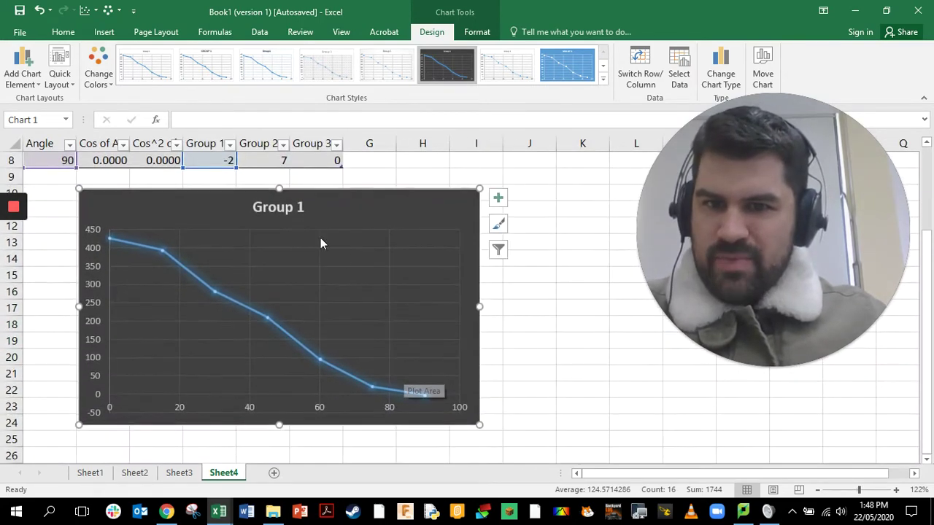
Replace the chart title with "Angle vs. Intensity"
left_click(278, 205)
double_click(279, 207)
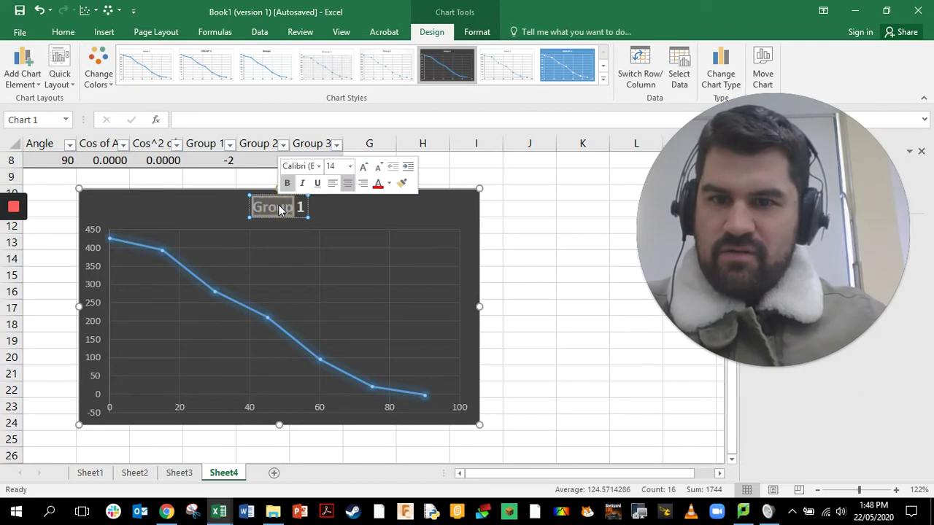
left_click(300, 207)
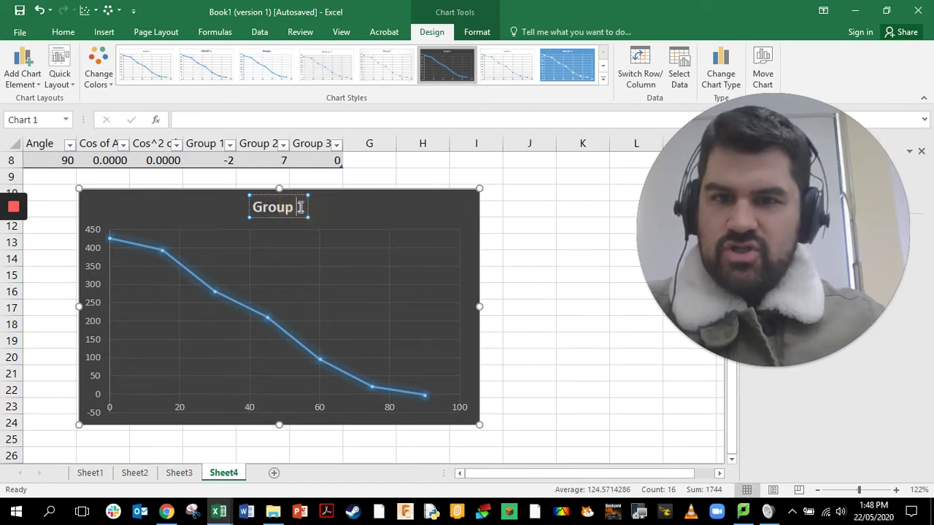
key("BackSpace")
key("BackSpace")
key("BackSpace")
key("BackSpace")
key("BackSpace")
key("BackSpace")
key("BackSpace")
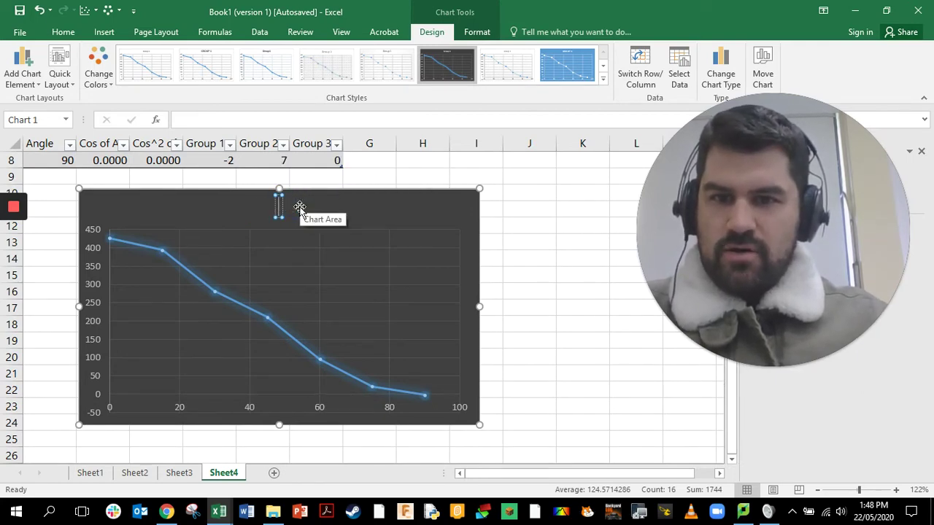
type("A")
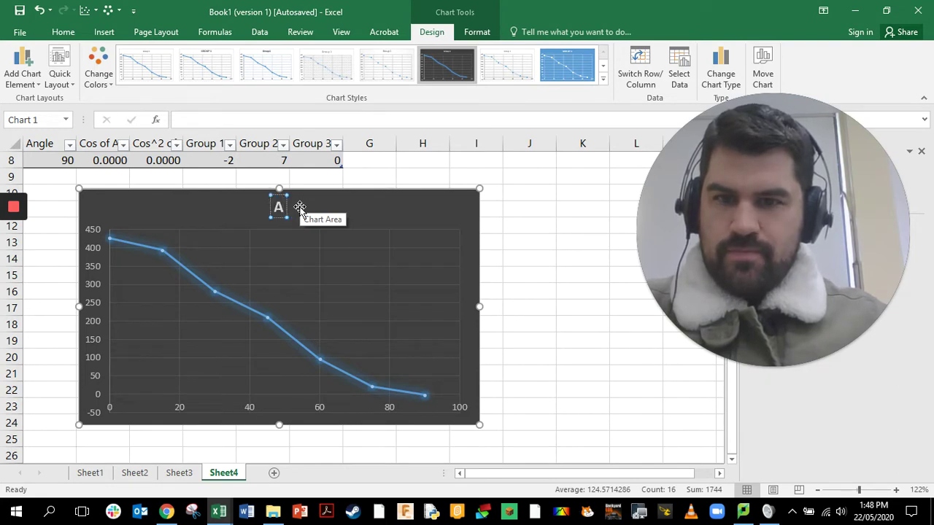
type("ngle v")
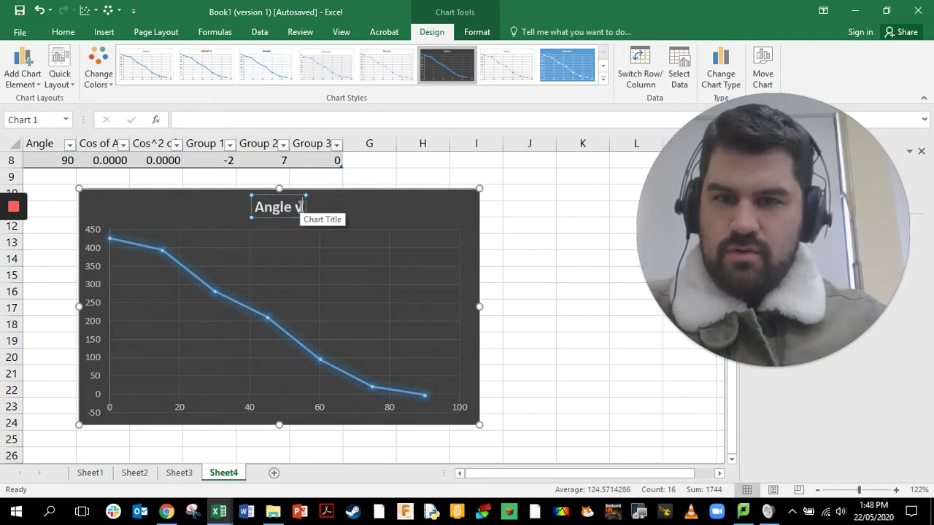
type("s. Int")
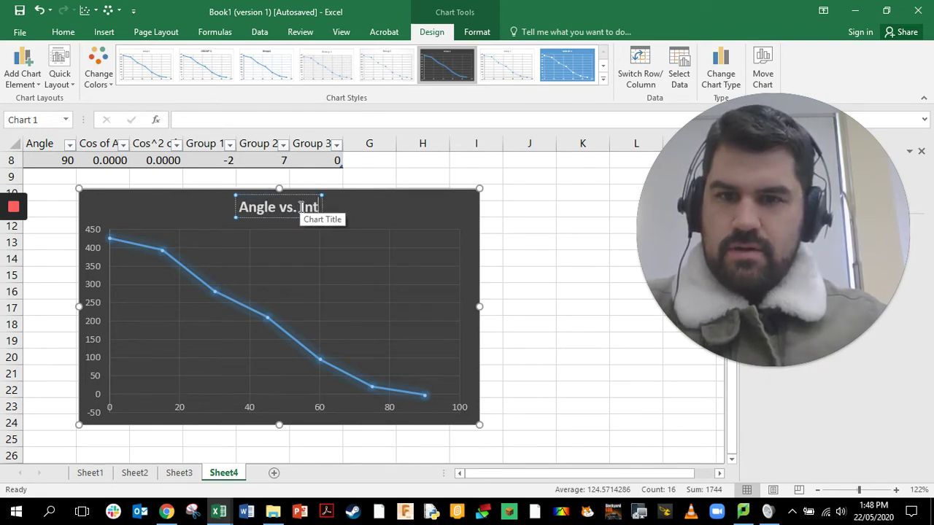
type("ensity")
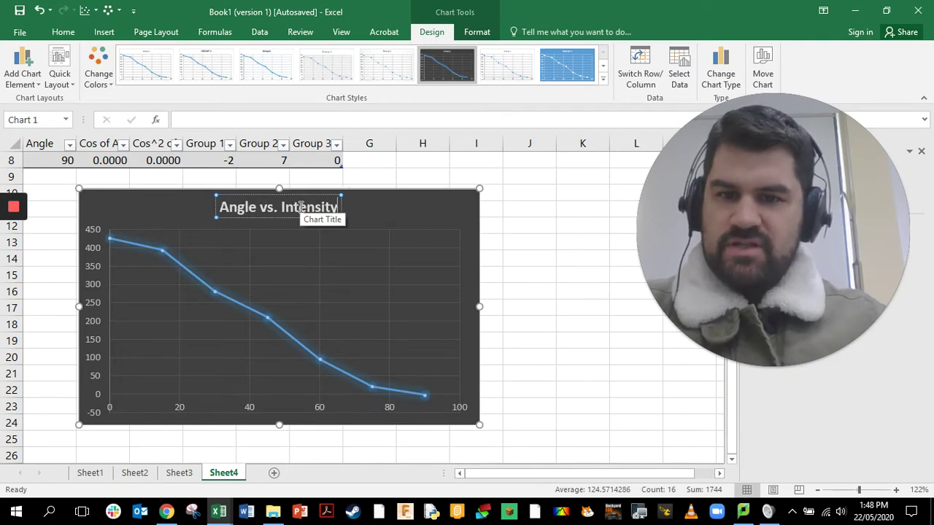
left_click(428, 212)
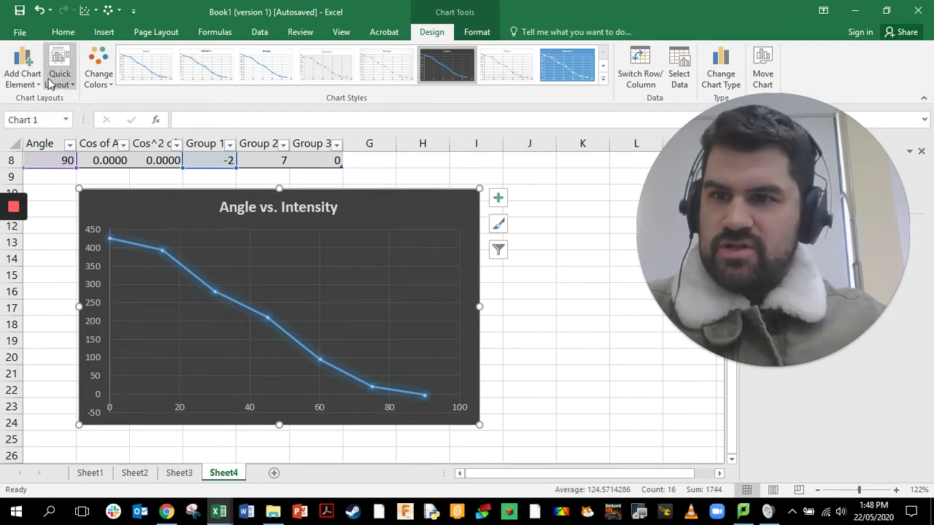
Add primary horizontal and primary vertical axis titles to the chart
left_click(28, 61)
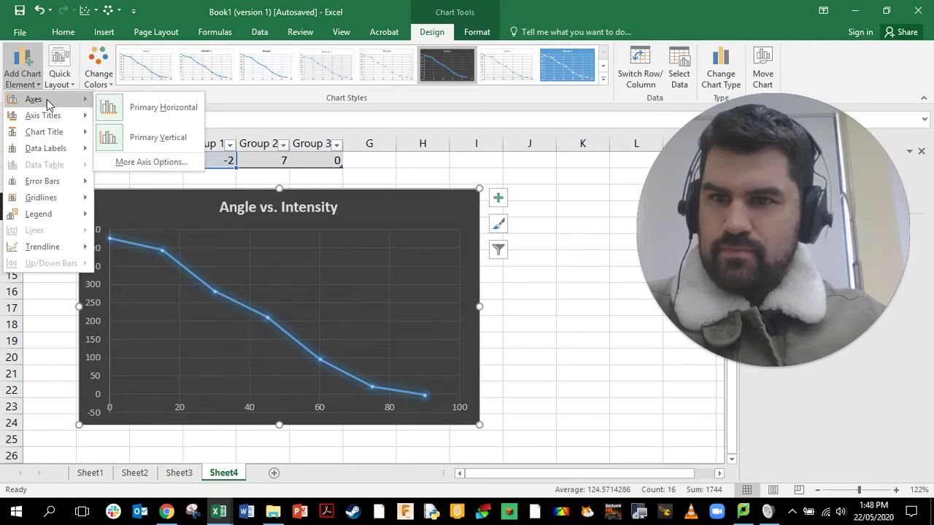
mouse_move(40, 121)
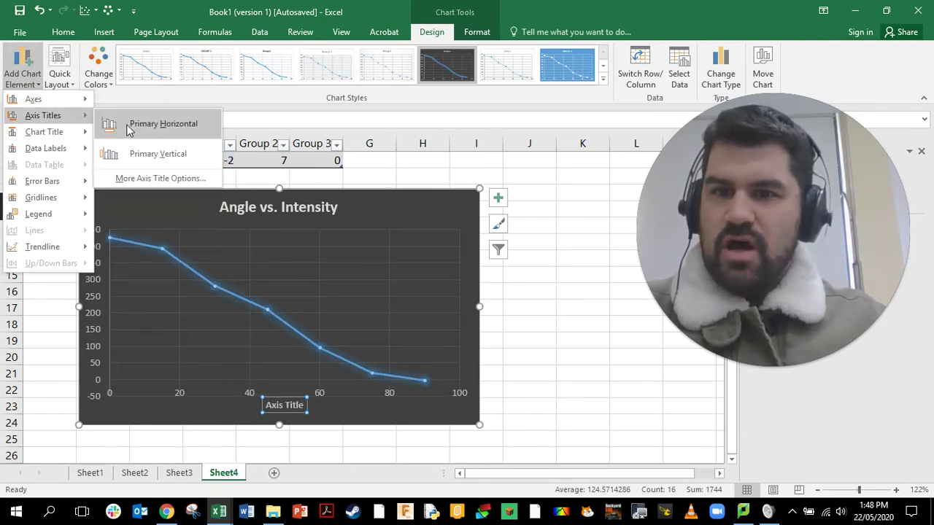
left_click(135, 125)
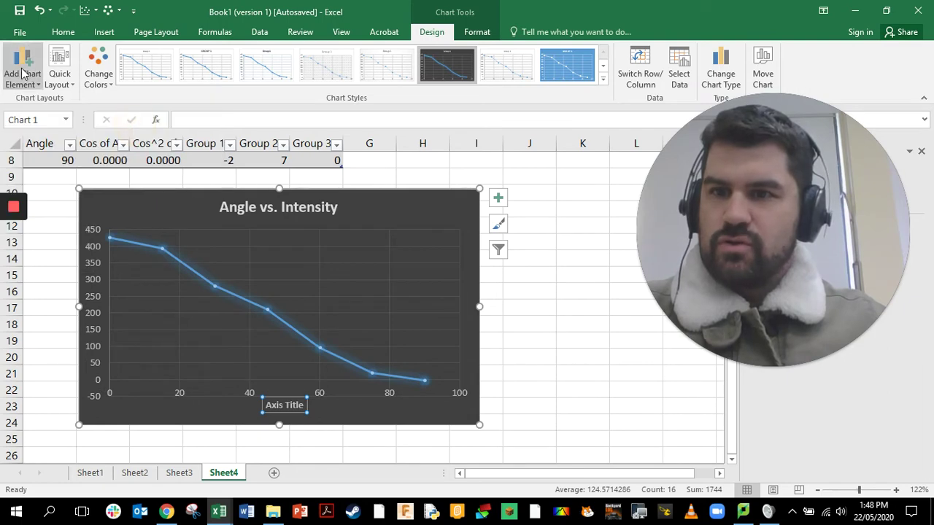
left_click(25, 73)
mouse_move(44, 115)
left_click(136, 150)
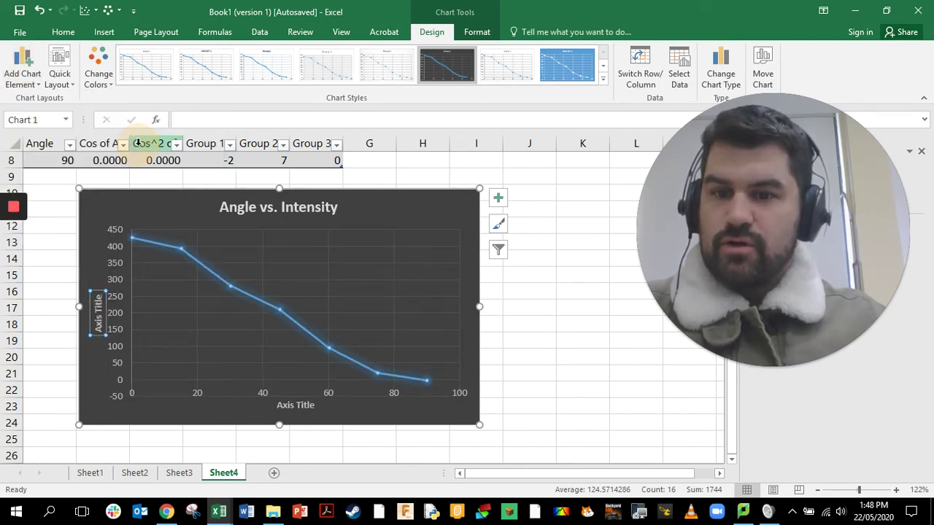
Replace the horizontal axis title with "Angle of Analyser"
left_click(293, 406)
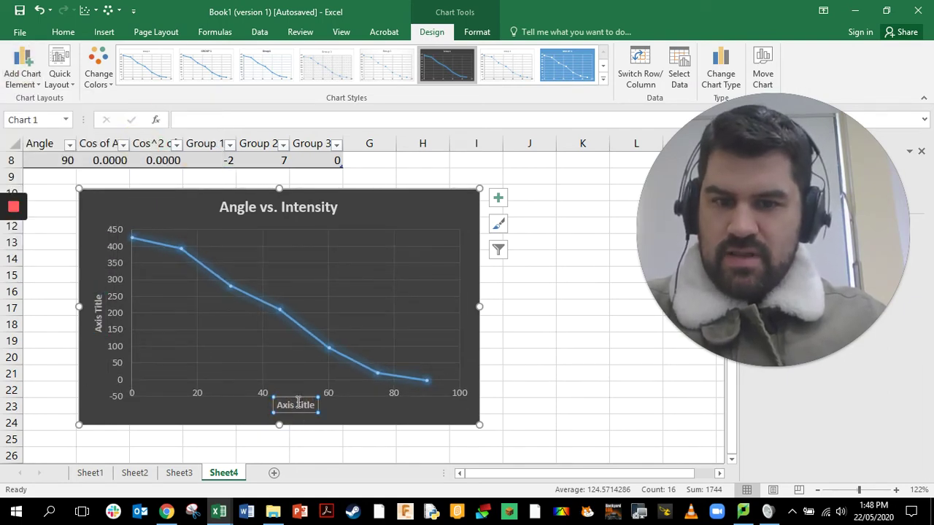
triple_click(297, 404)
type("An")
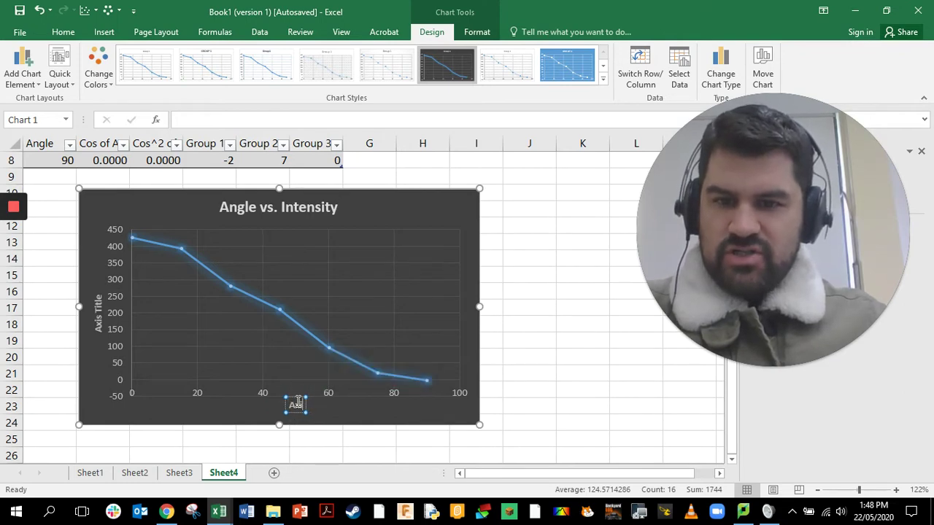
type("gl")
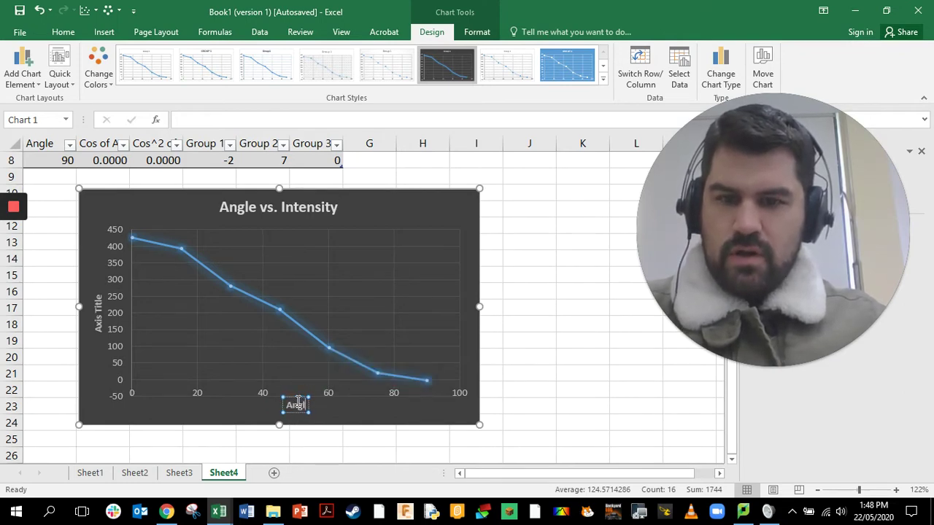
type("e")
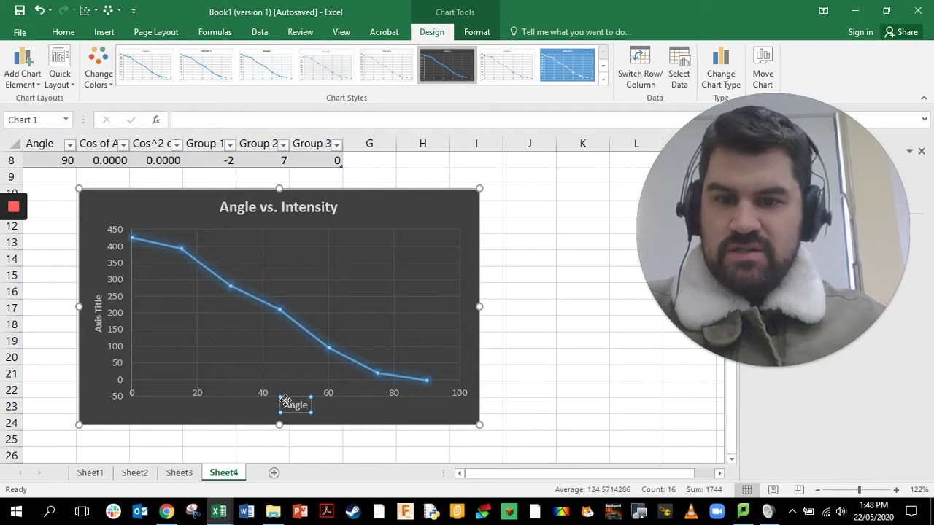
type(" of")
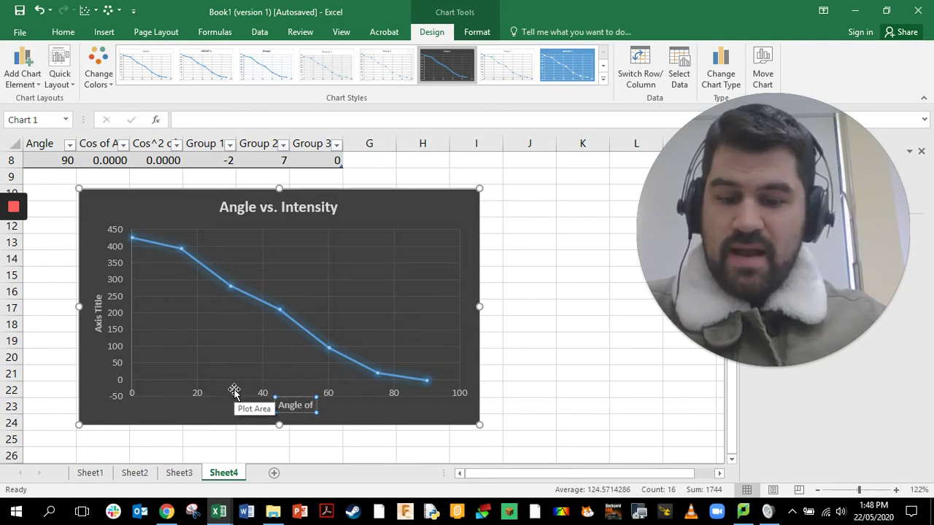
type(" Analy")
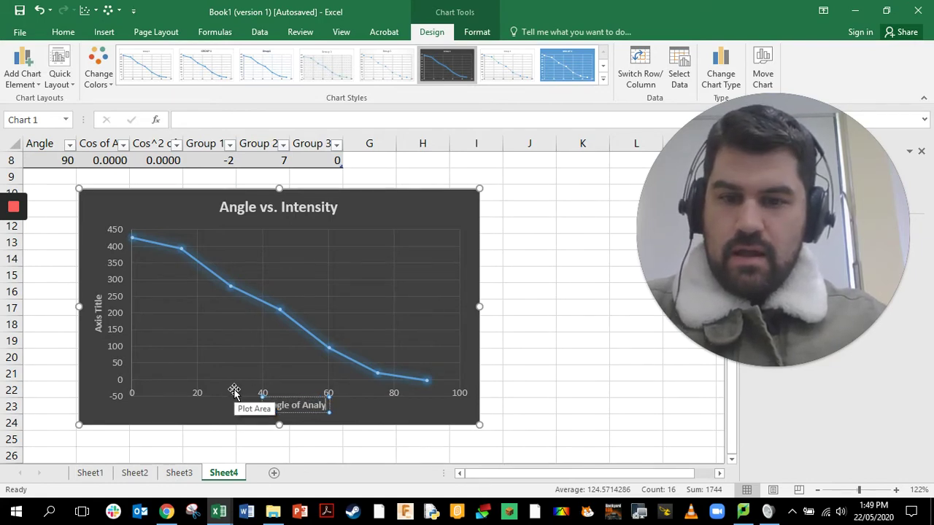
type("ser")
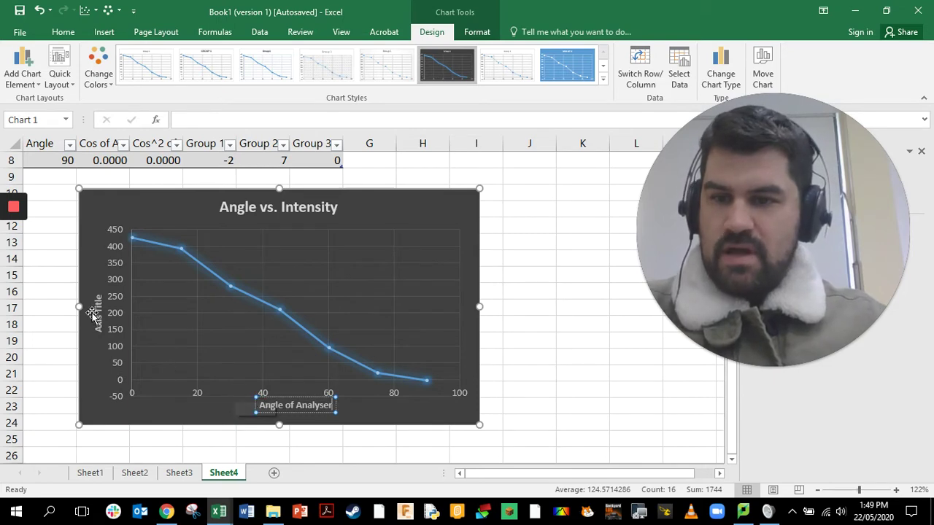
Replace the vertical axis title with "Intensity (lux)"
left_click(93, 313)
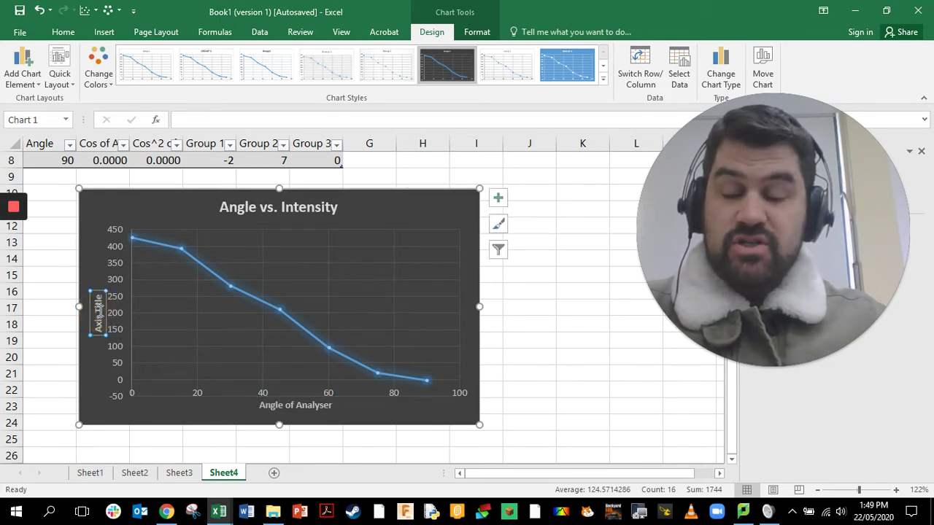
triple_click(99, 310)
type("Inte")
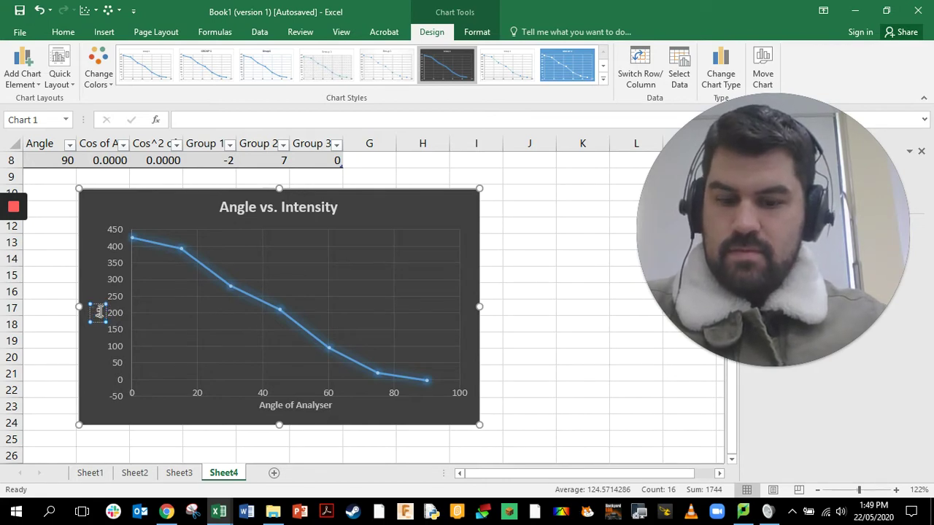
type("nsity")
key("BackSpace")
key("BackSpace")
key("BackSpace")
key("BackSpace")
key("BackSpace")
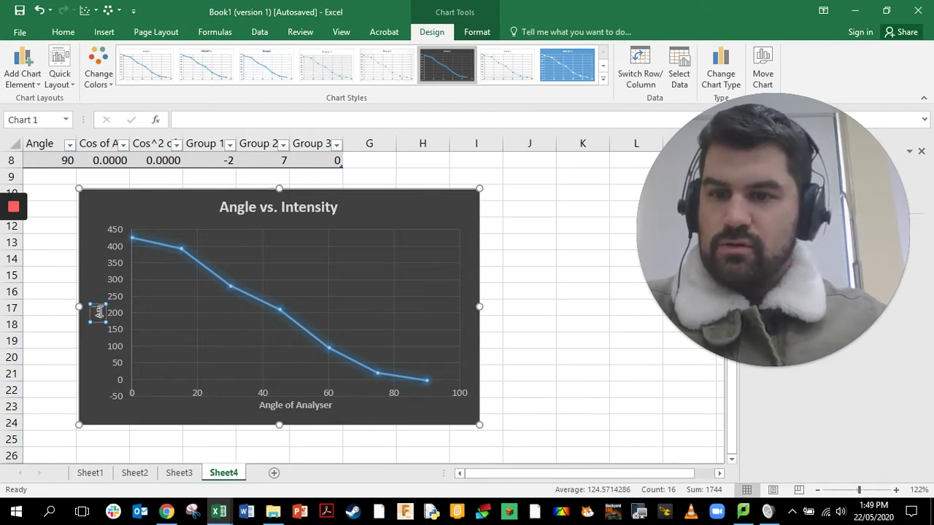
key("BackSpace")
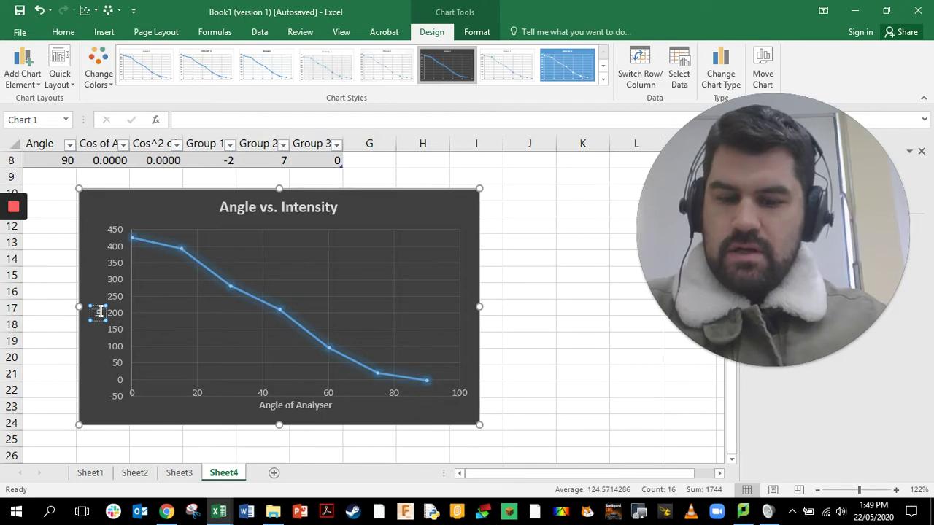
type("ensity")
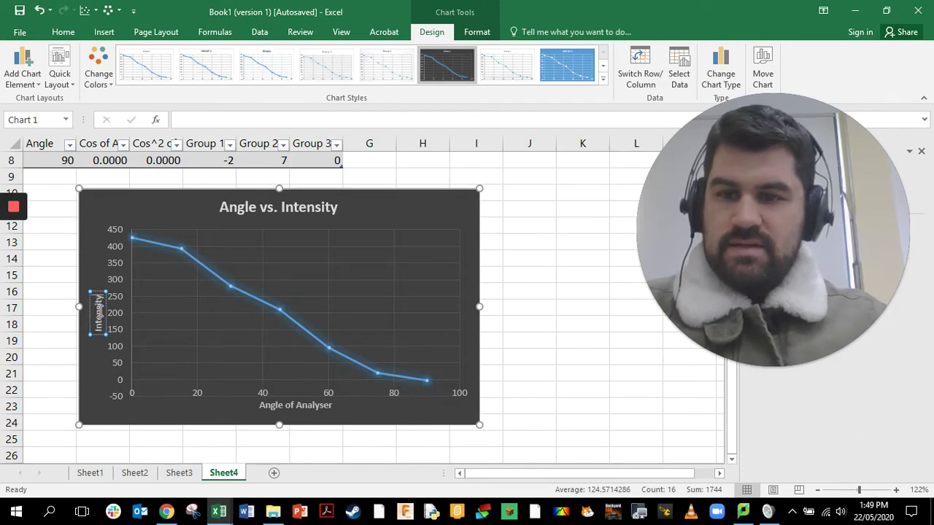
key("BackSpace")
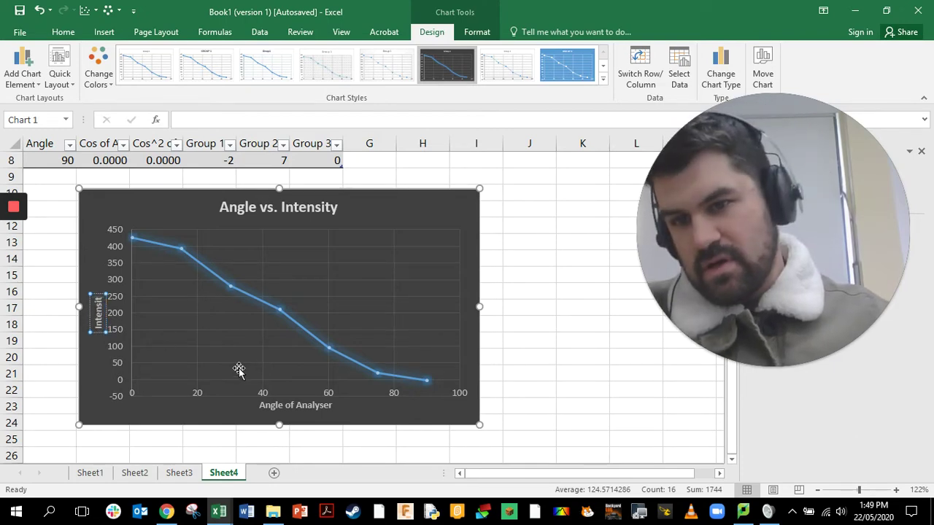
type("y")
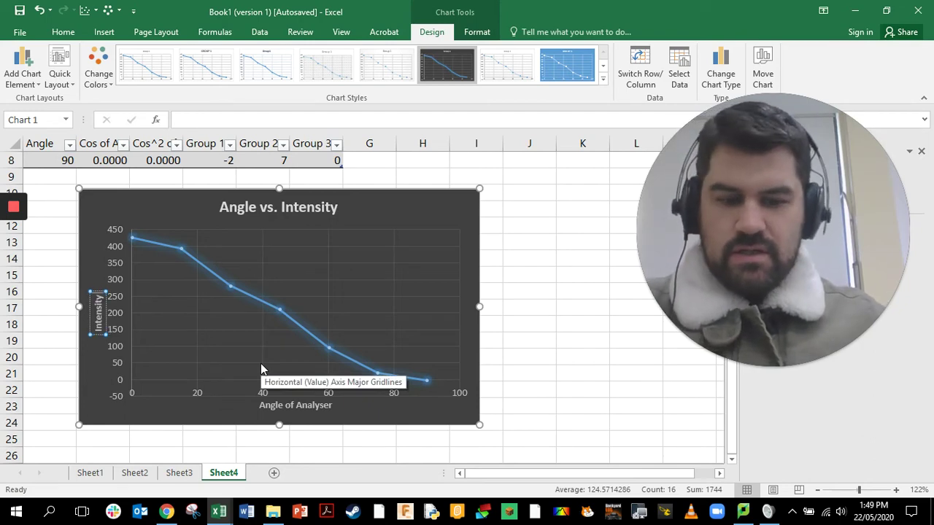
type(" (lux)")
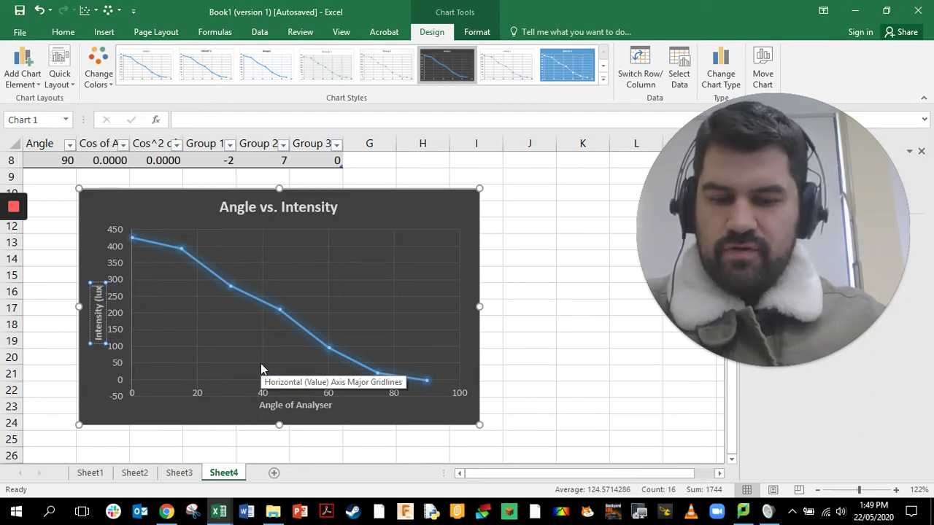
Add data labels to the points of the Angle vs. Intensity chart
double_click(387, 362)
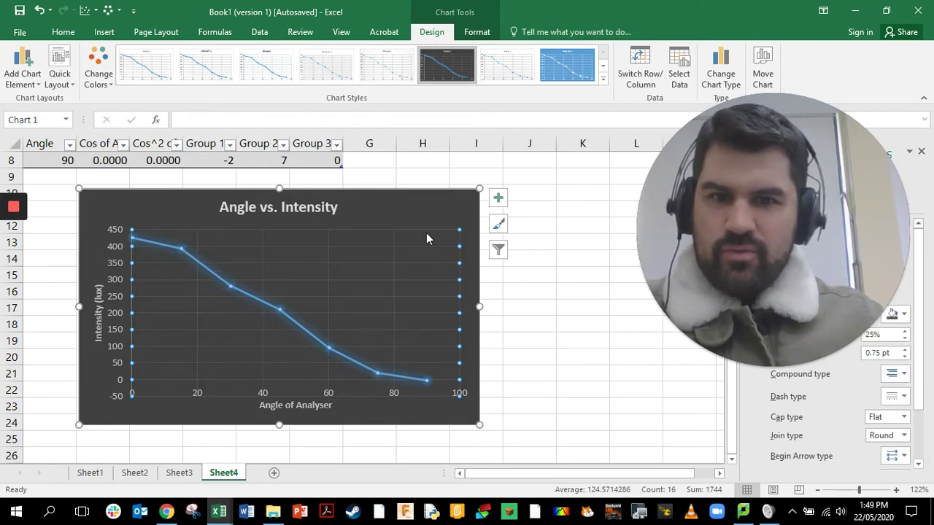
left_click(442, 208)
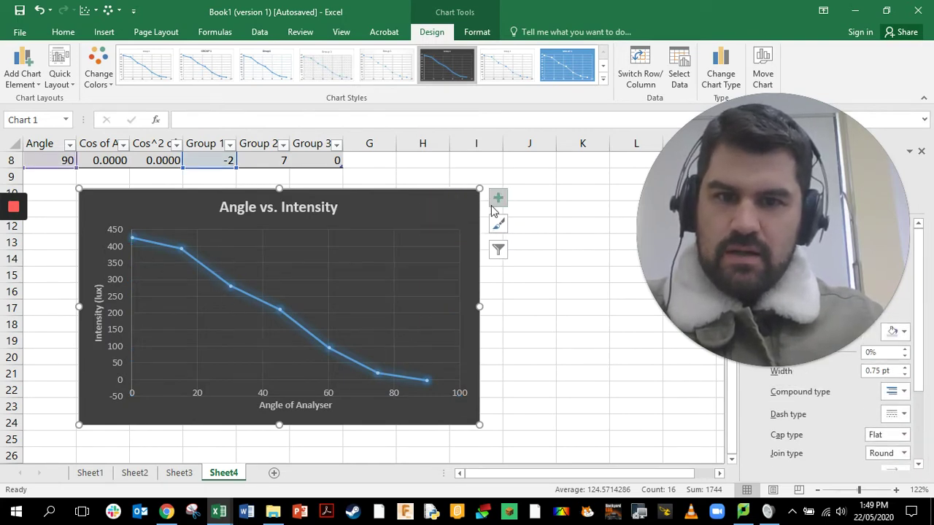
left_click(498, 198)
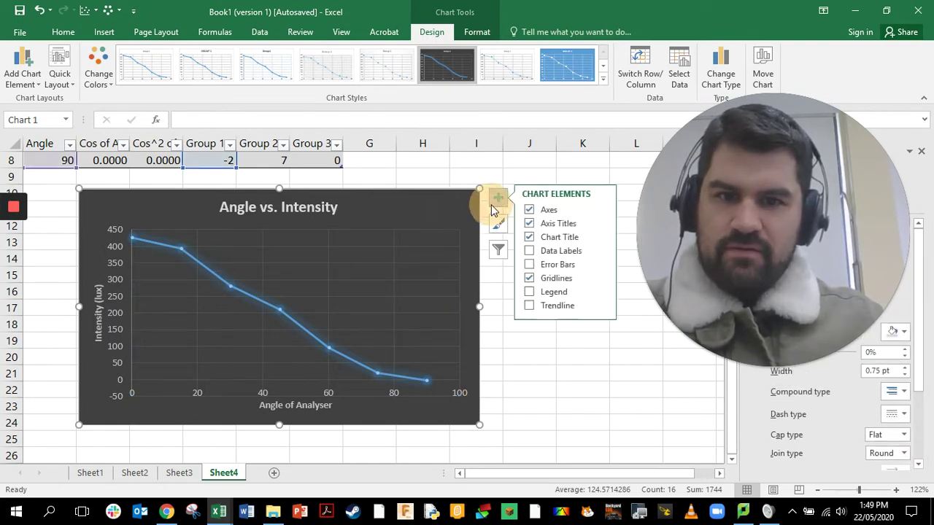
left_click(532, 252)
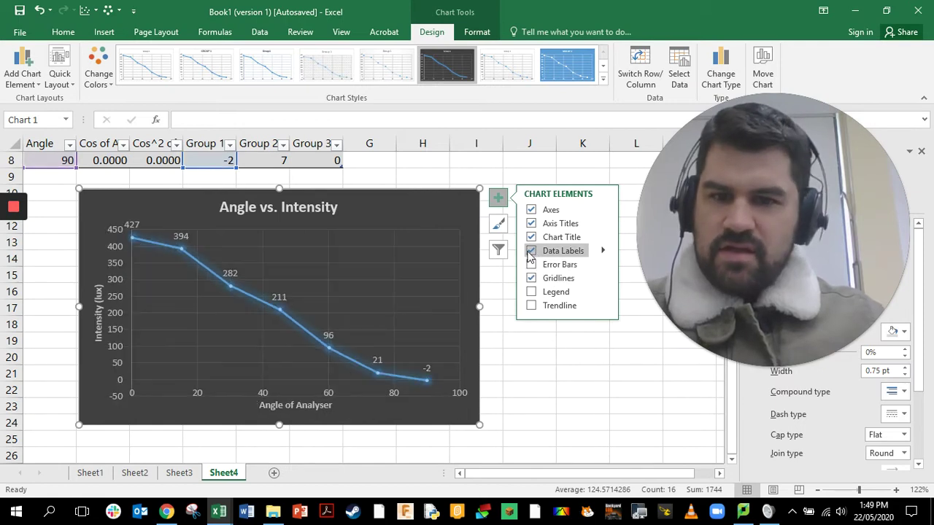
left_click(394, 414)
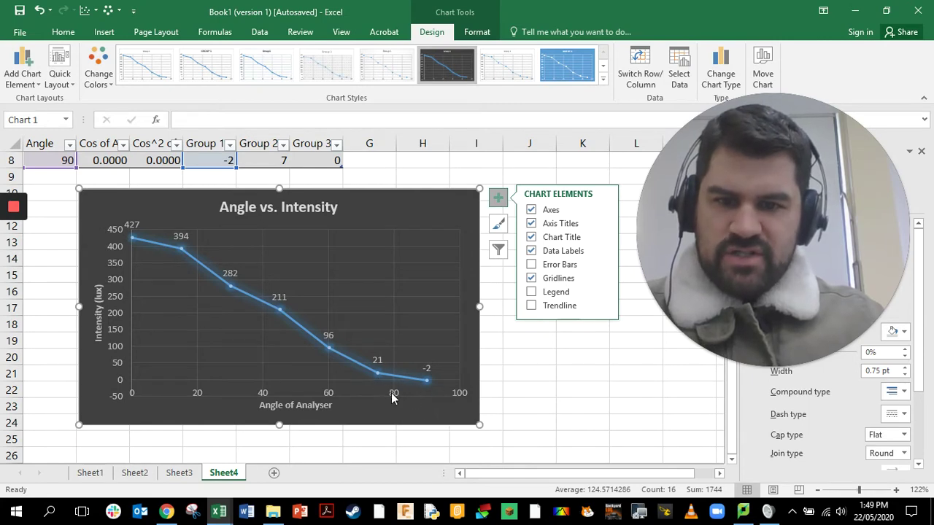
Set the maximum bound of the chart's horizontal axis to 90
left_click(458, 393)
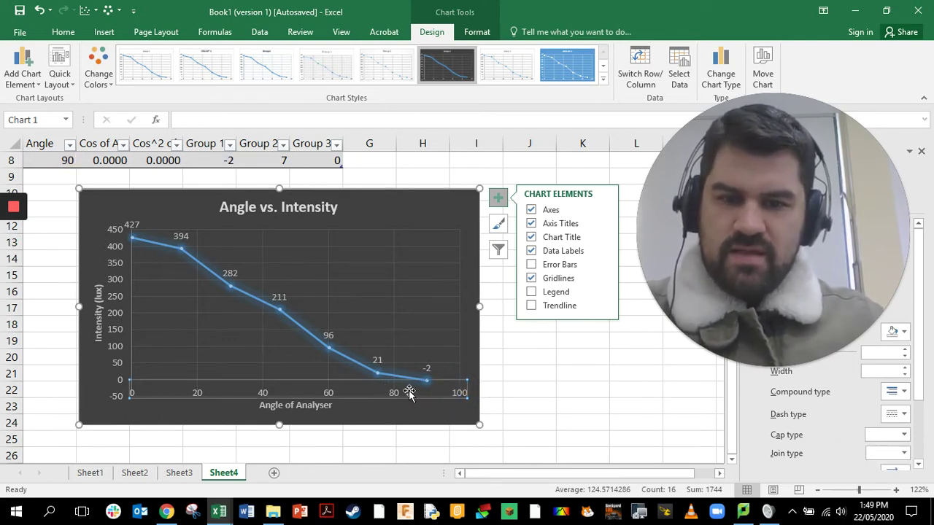
left_click(469, 400)
right_click(460, 394)
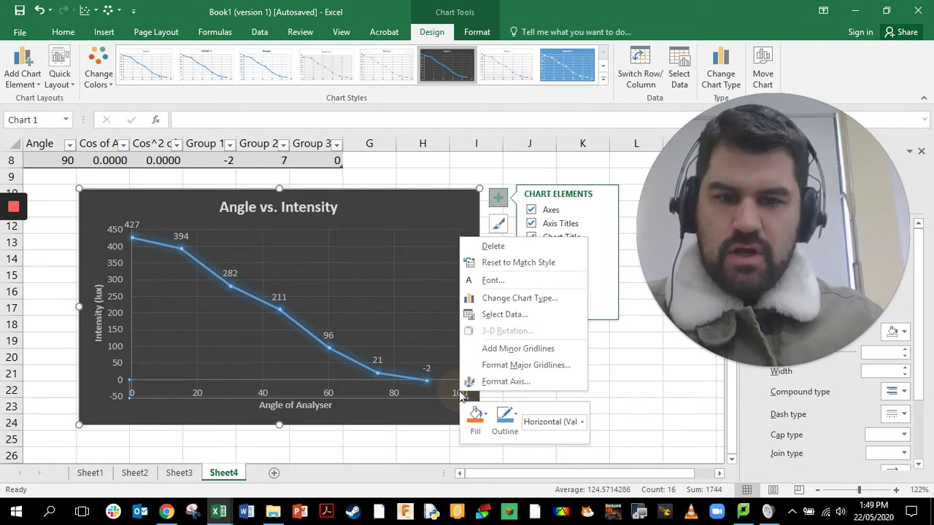
left_click(505, 381)
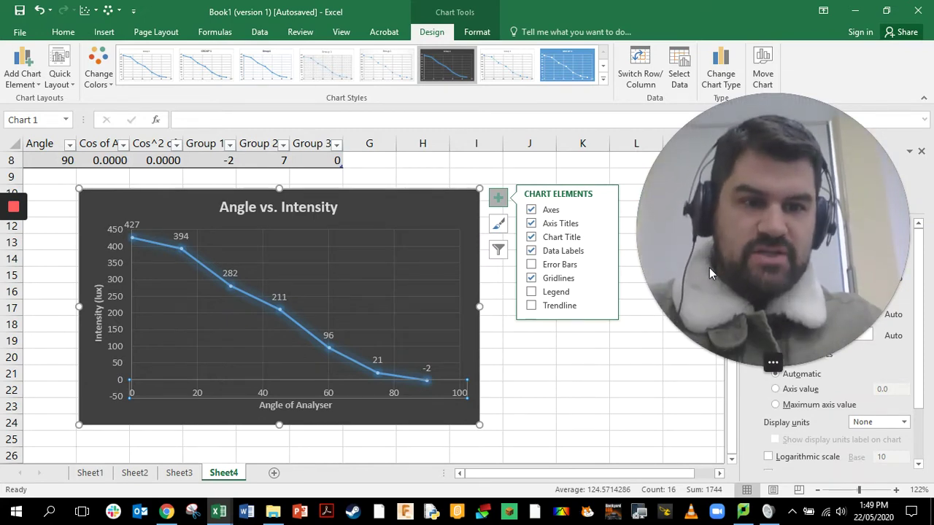
left_click_drag(810, 241, 600, 151)
left_click(846, 276)
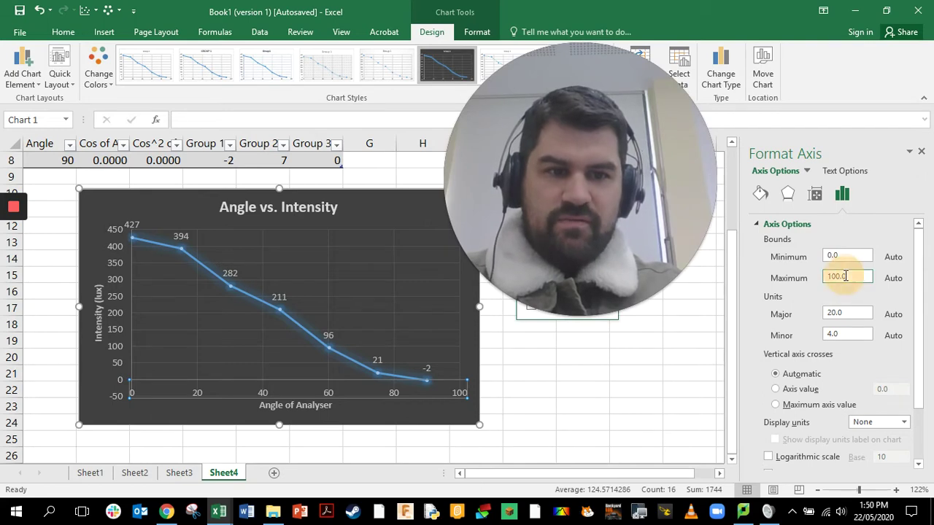
key("BackSpace")
key("BackSpace")
key("BackSpace")
key("BackSpace")
key("BackSpace")
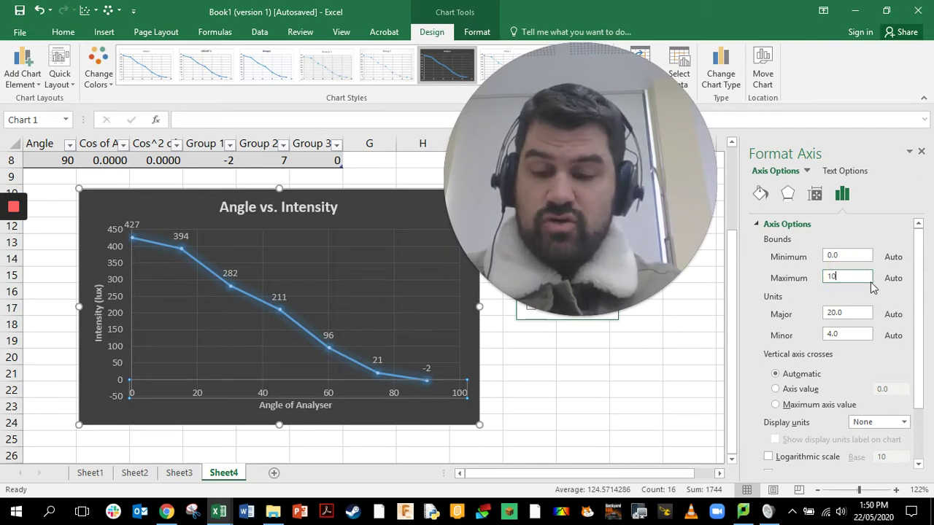
type("90")
key("Return")
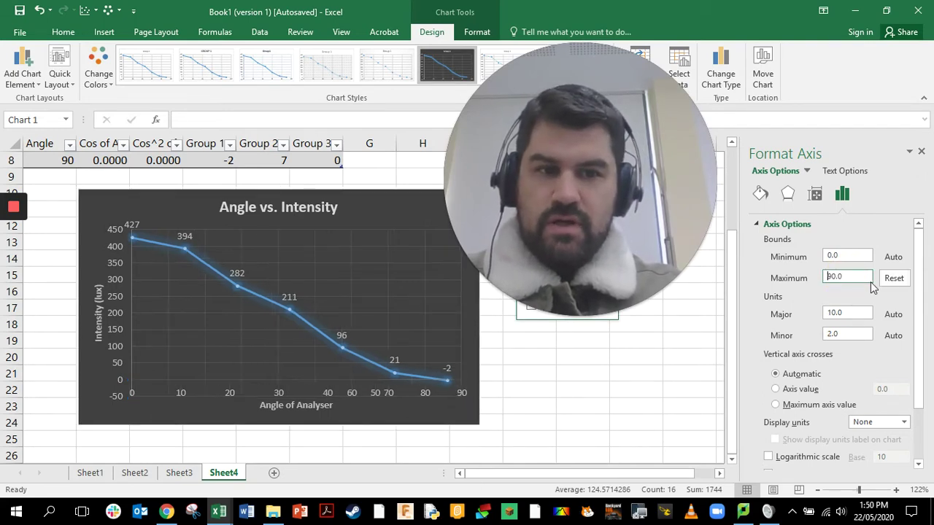
Move the Angle vs. Intensity chart closer under the data table, starting in column A at row 9
left_click(470, 422)
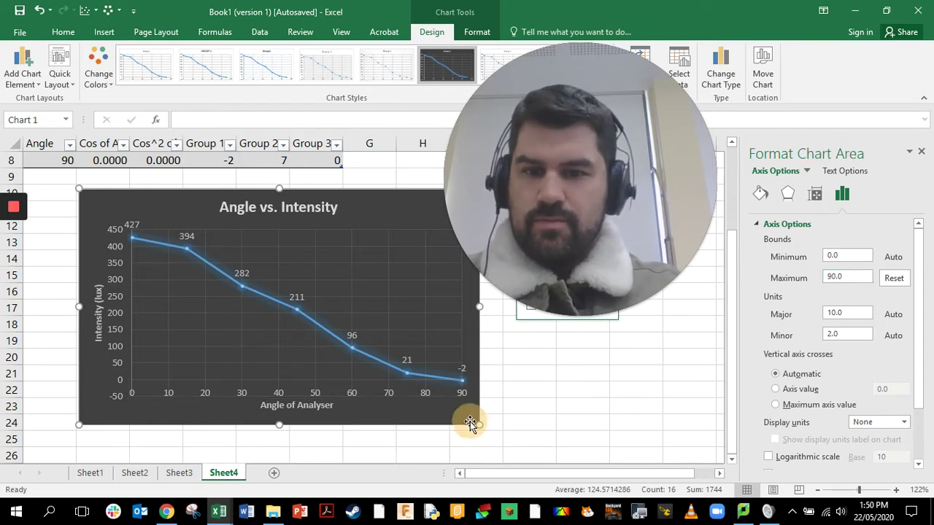
left_click_drag(399, 219, 357, 208)
left_click_drag(519, 134, 540, 235)
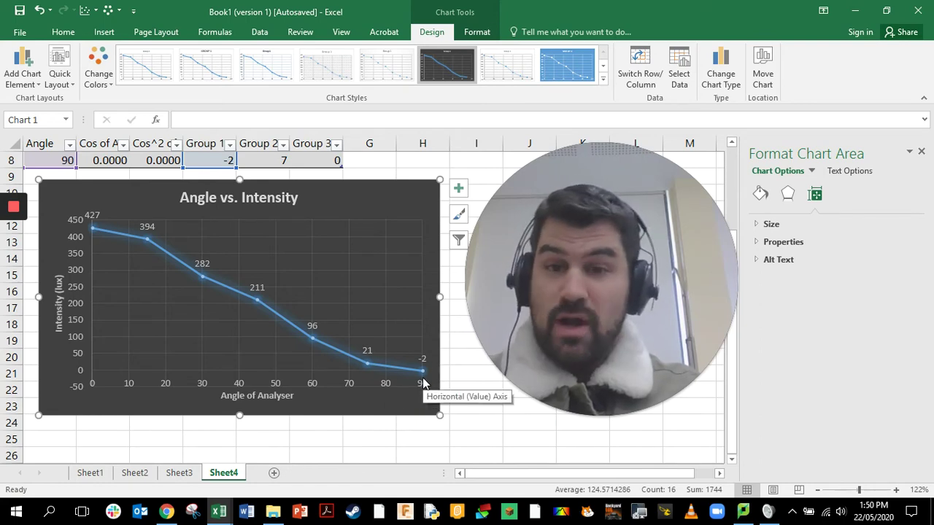
Insert a scatter chart with straight lines and markers plotting the Group 1 column against the Cos of Angle column
left_click(438, 172)
scroll(438, 170, "up", 1)
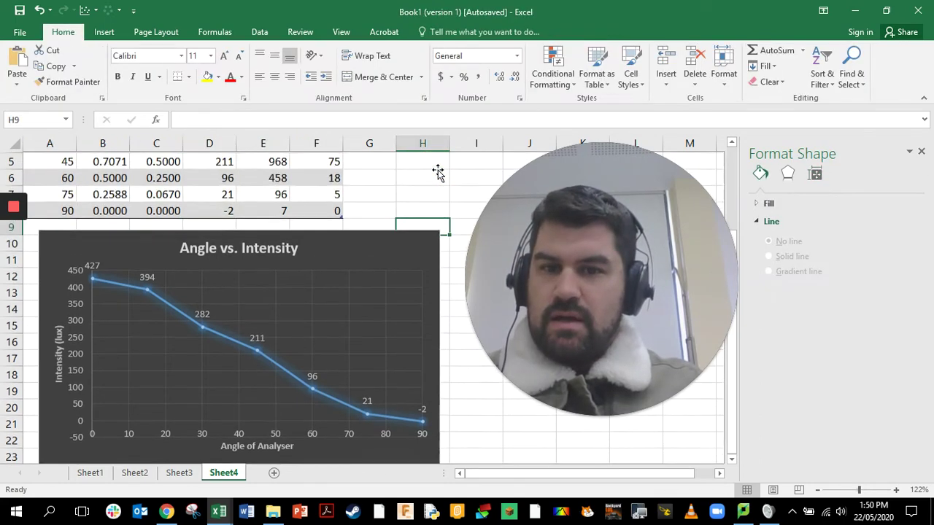
scroll(437, 170, "up", 2)
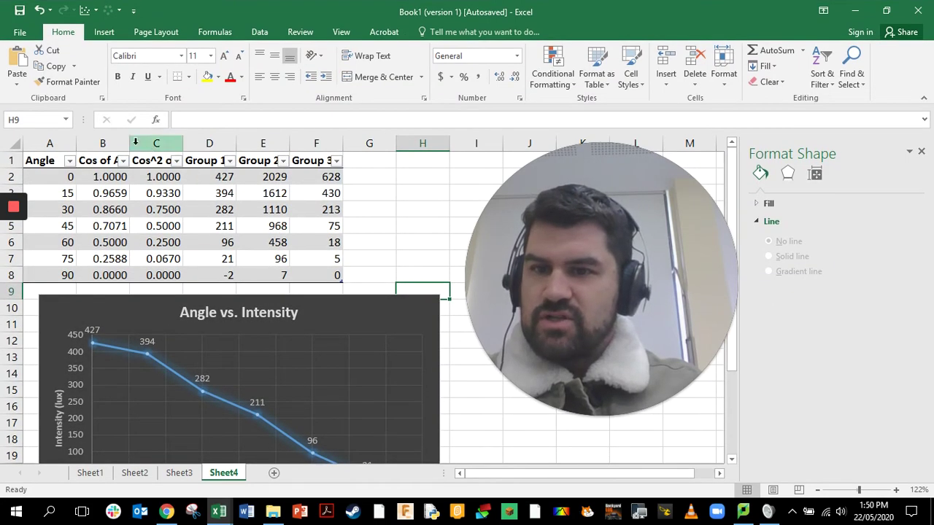
left_click(108, 140)
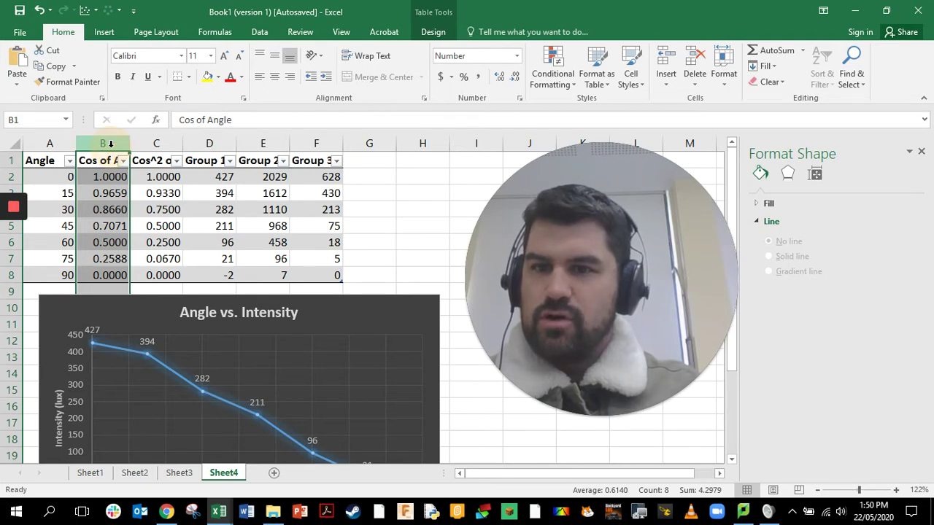
left_click(208, 141, "ctrl")
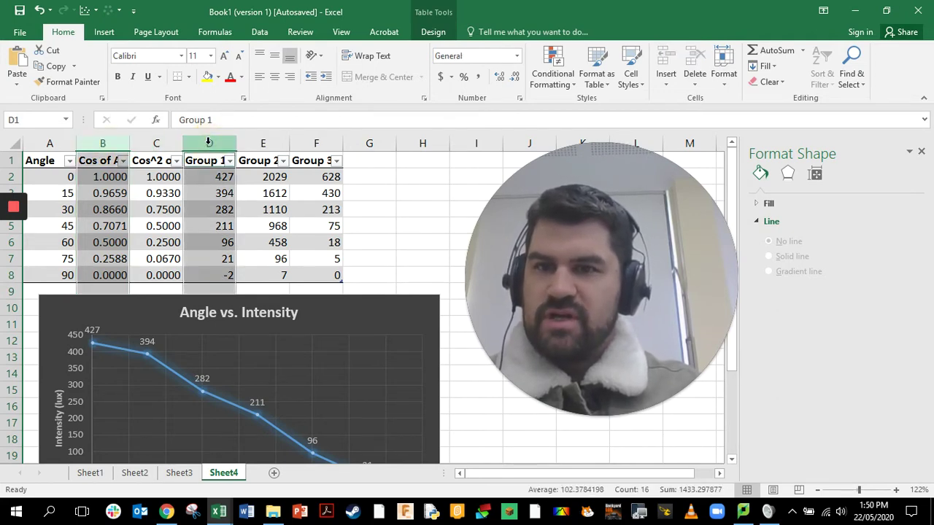
left_click(113, 32)
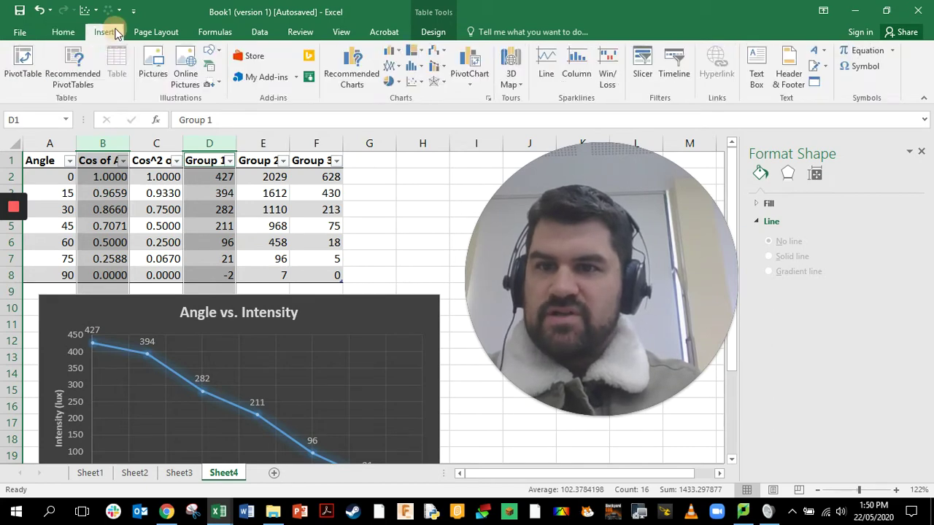
left_click(413, 82)
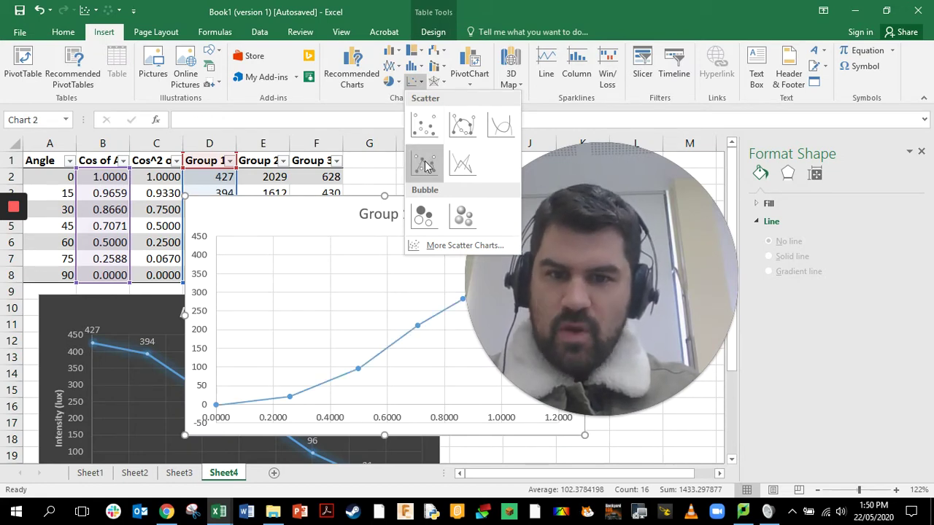
left_click(427, 165)
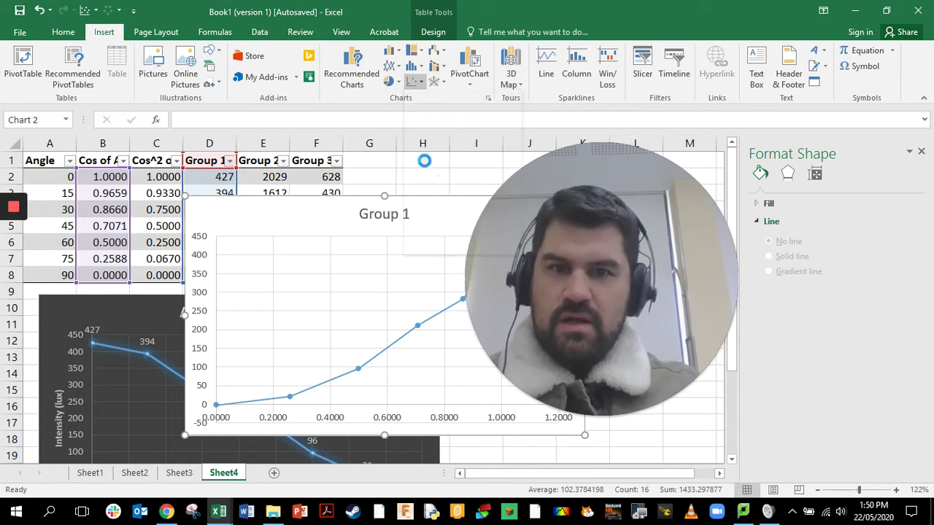
Move the new Group 1 chart directly beneath the Angle vs. Intensity chart, starting in column A at row 24
left_click(427, 211)
left_click_drag(369, 214, 397, 358)
scroll(398, 362, "down", 3)
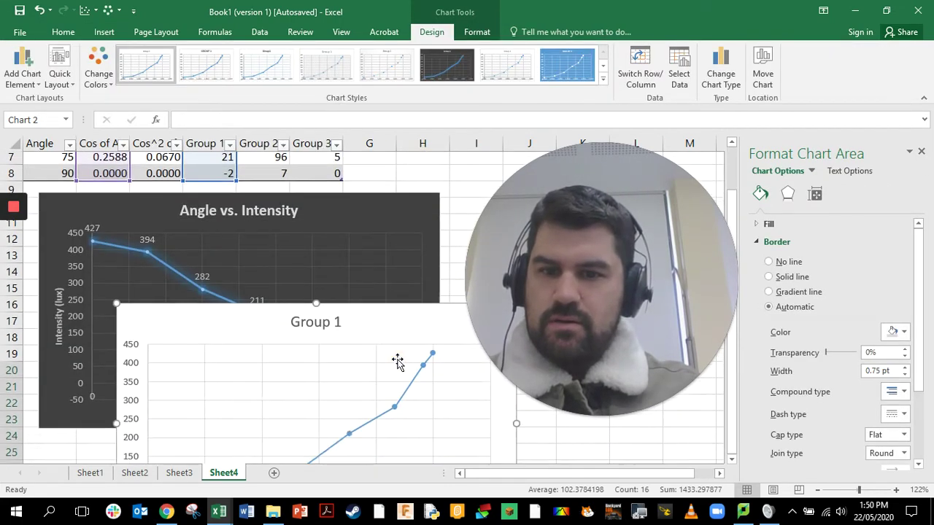
scroll(305, 361, "down", 1)
left_click_drag(386, 221, 317, 359)
scroll(315, 358, "down", 1)
scroll(316, 357, "down", 1)
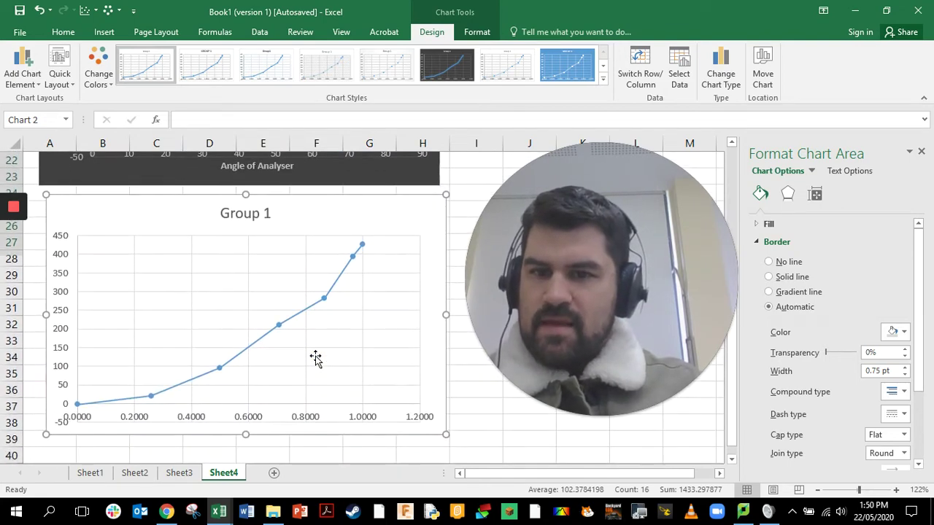
Apply the dark chart style with the glowing line to the Group 1 chart and recolor it with the orange-first colorful palette
left_click(441, 72)
left_click(101, 73)
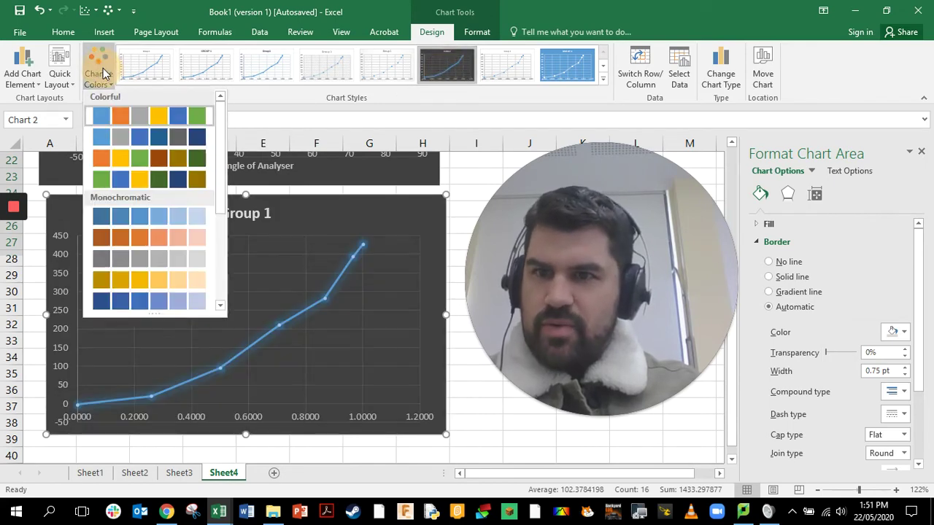
left_click(133, 159)
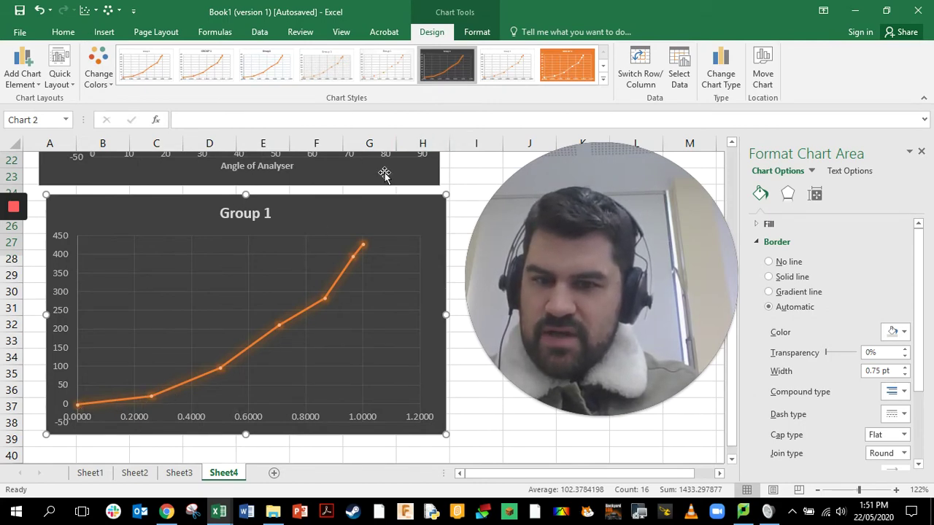
left_click(290, 319)
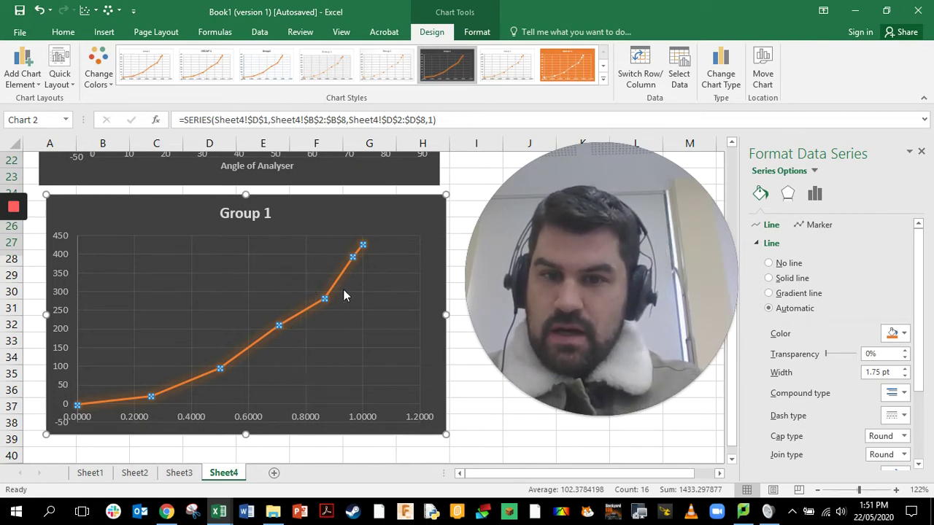
Replace the title of the lower chart with "Cos of Angle vs. Intensity"
left_click(262, 214)
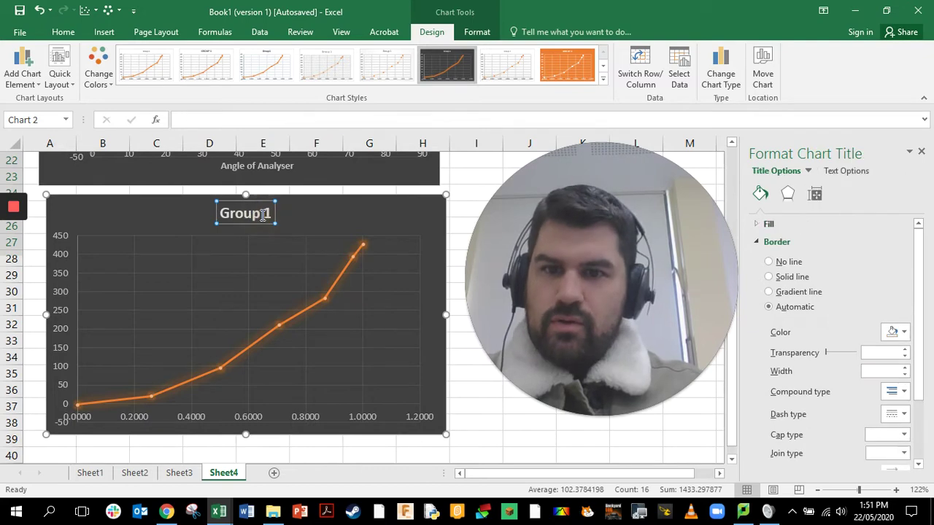
double_click(255, 215)
left_click(255, 214)
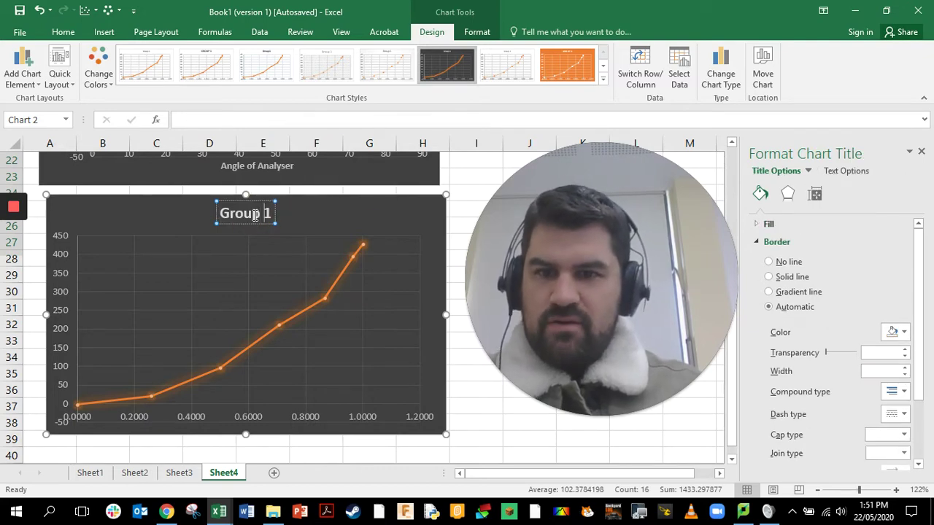
key("BackSpace")
key("BackSpace")
key("BackSpace")
key("BackSpace")
key("BackSpace")
key("BackSpace")
key("BackSpace")
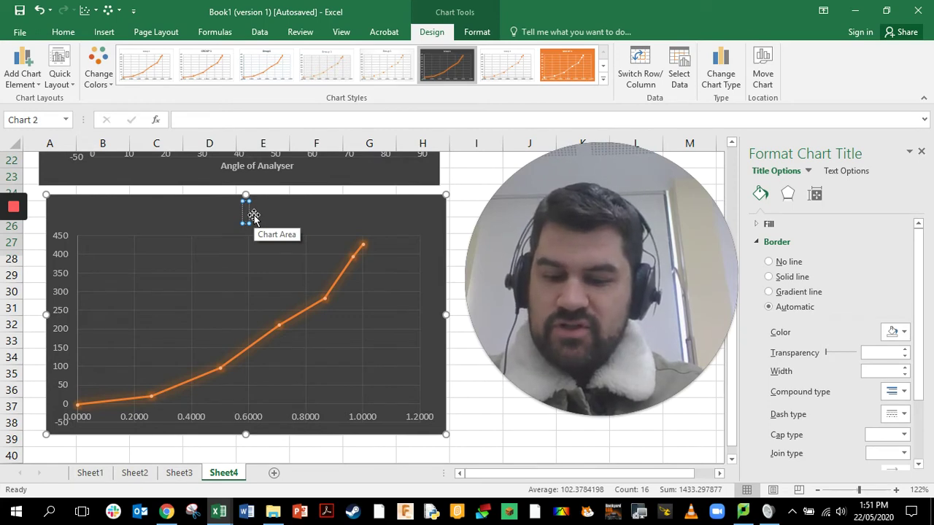
type("Coa")
key("BackSpace")
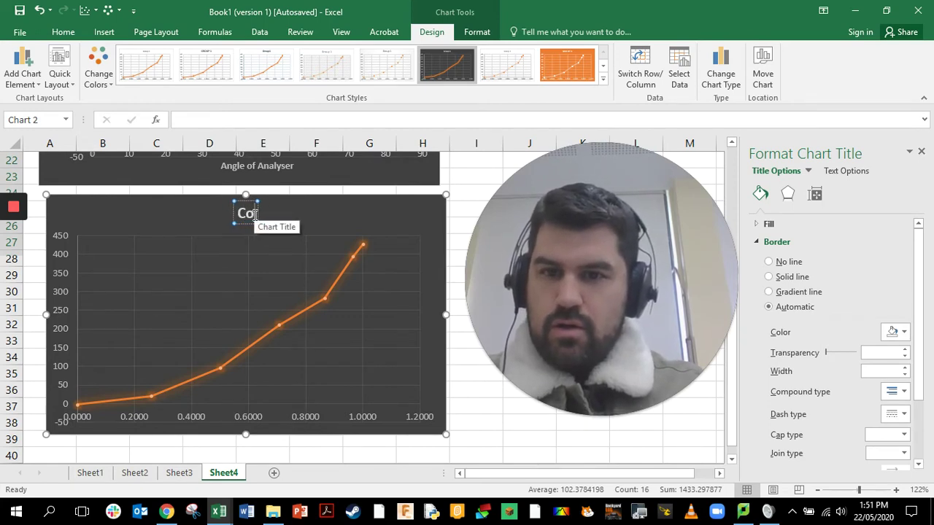
type("s of An")
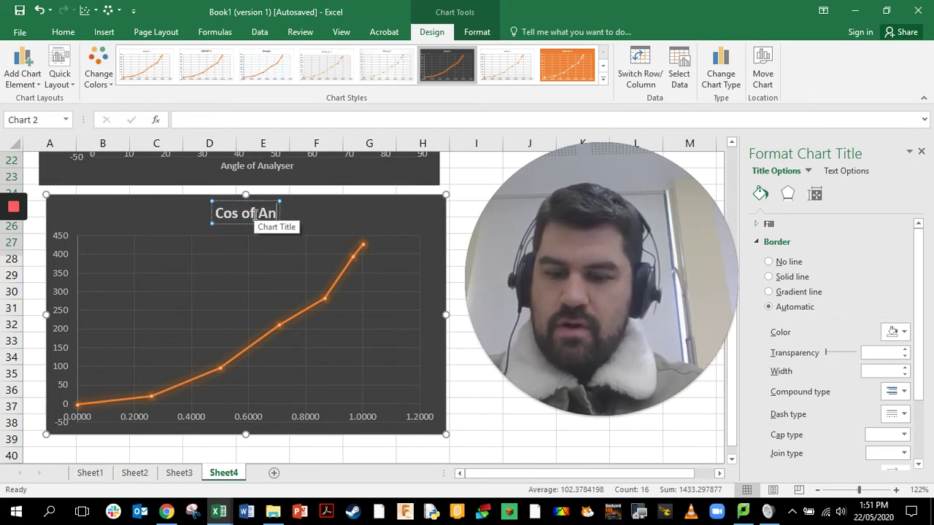
type("gle vs.")
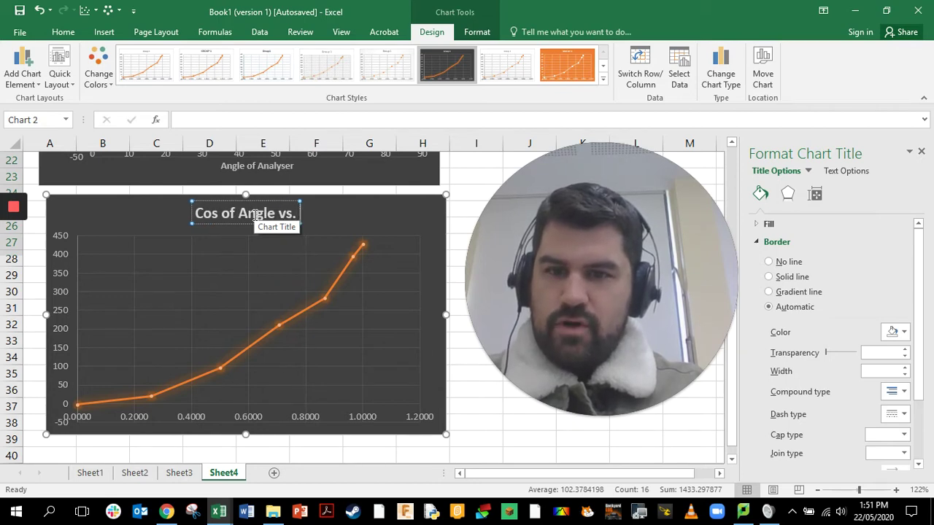
type(" Intensity")
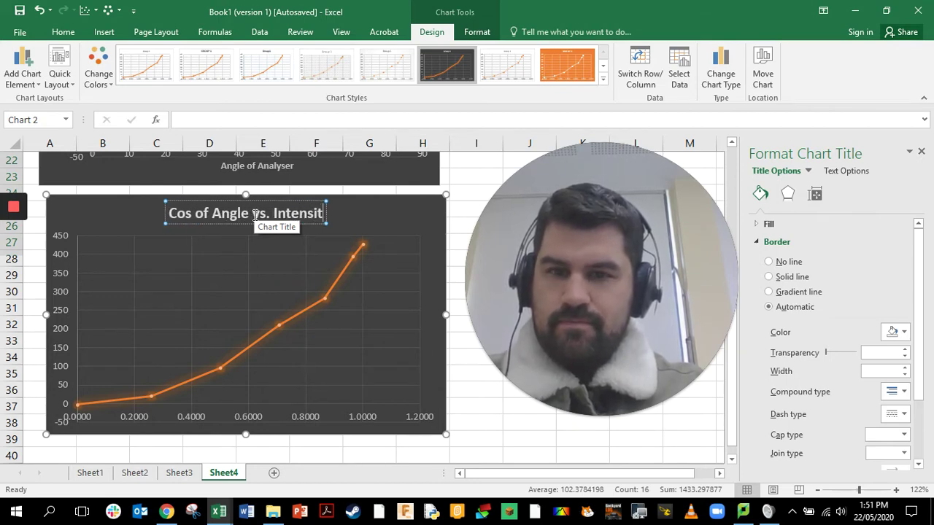
left_click(345, 413)
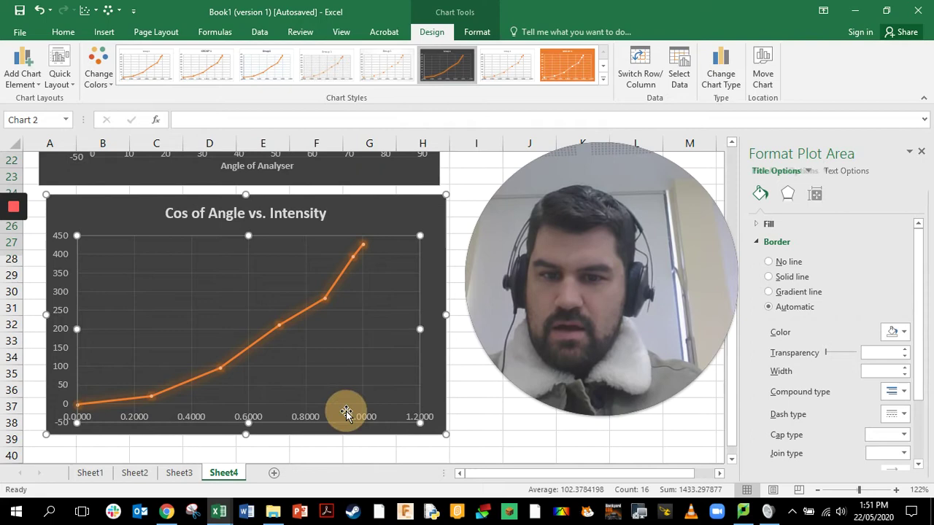
Set the maximum bound of the Cos of Angle vs. Intensity chart's horizontal axis to 1
left_click(429, 420)
right_click(430, 422)
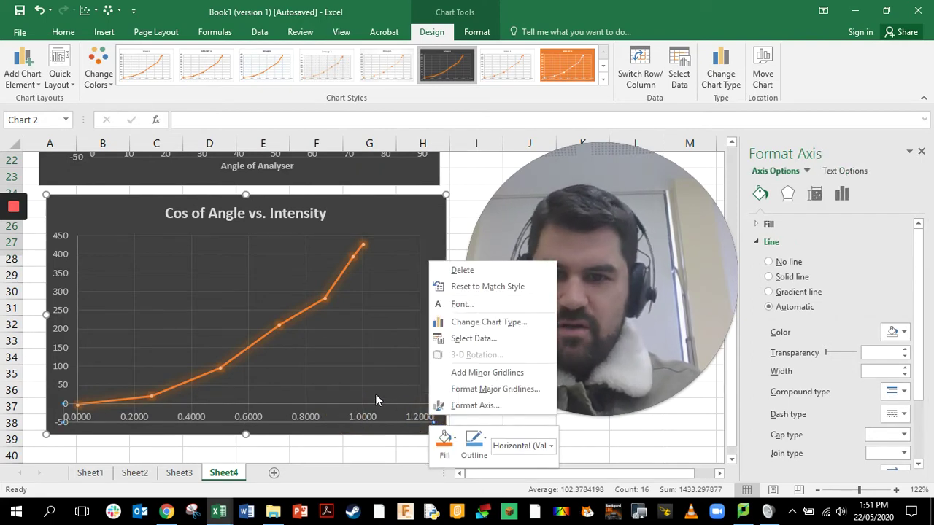
left_click(471, 405)
left_click(852, 275)
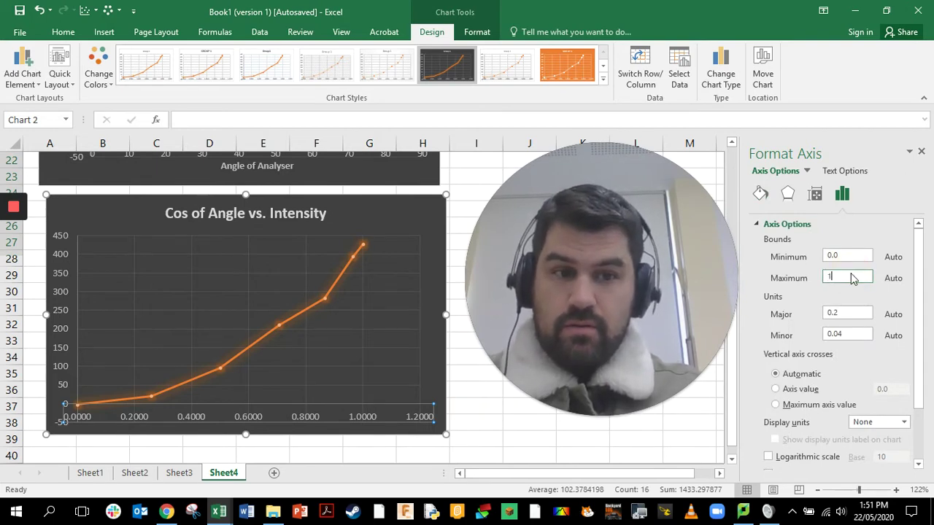
key("Return")
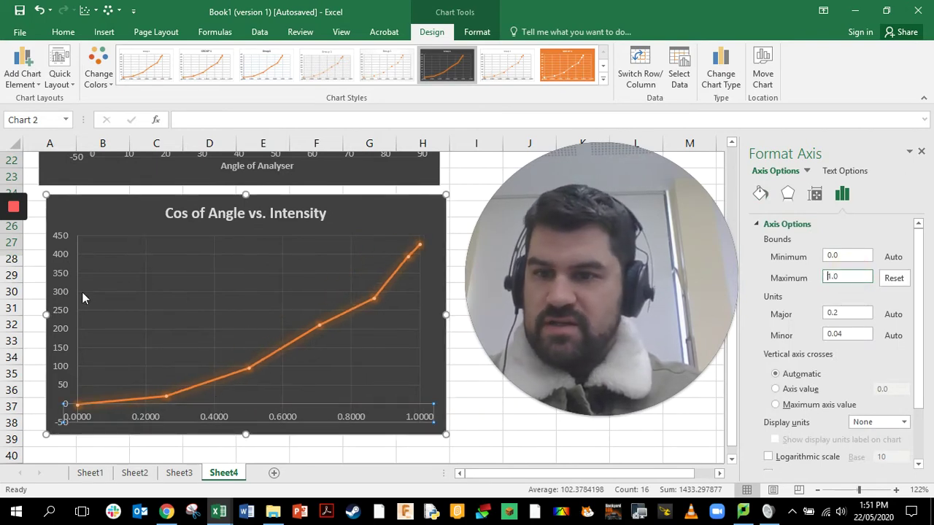
Add primary horizontal and primary vertical axis titles to the Cos of Angle vs. Intensity chart
left_click(63, 238)
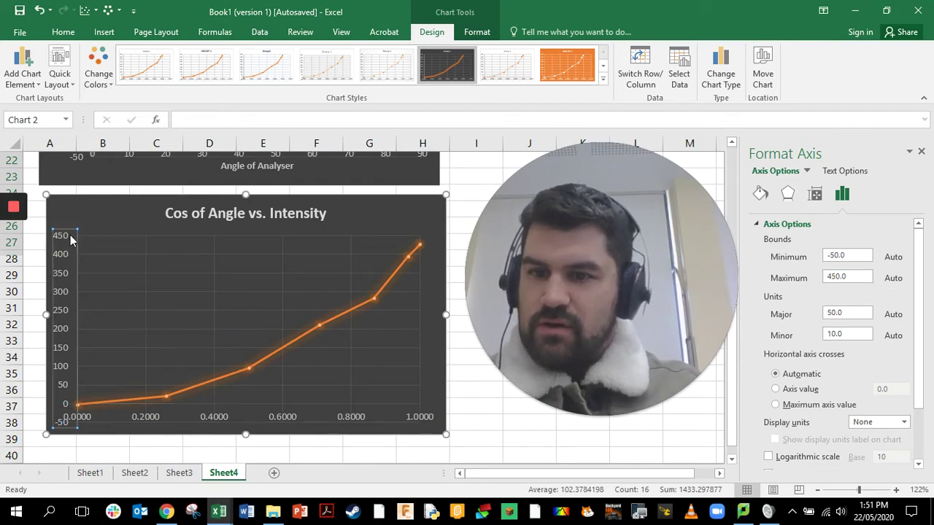
left_click(379, 202)
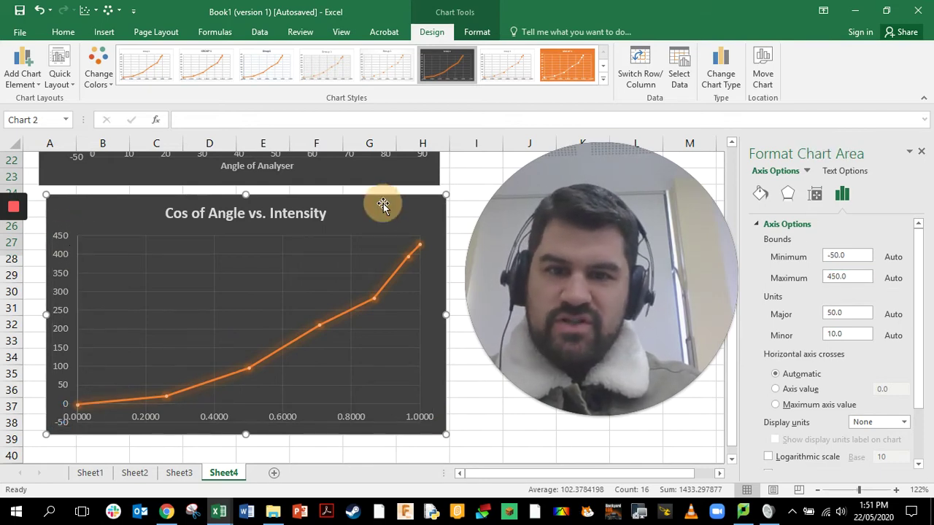
left_click(458, 205)
left_click(427, 208)
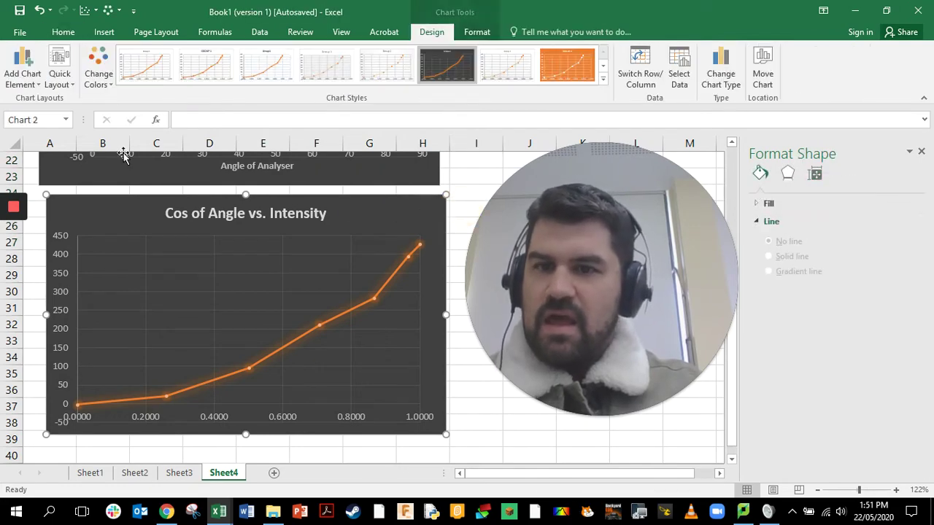
left_click(22, 73)
mouse_move(83, 116)
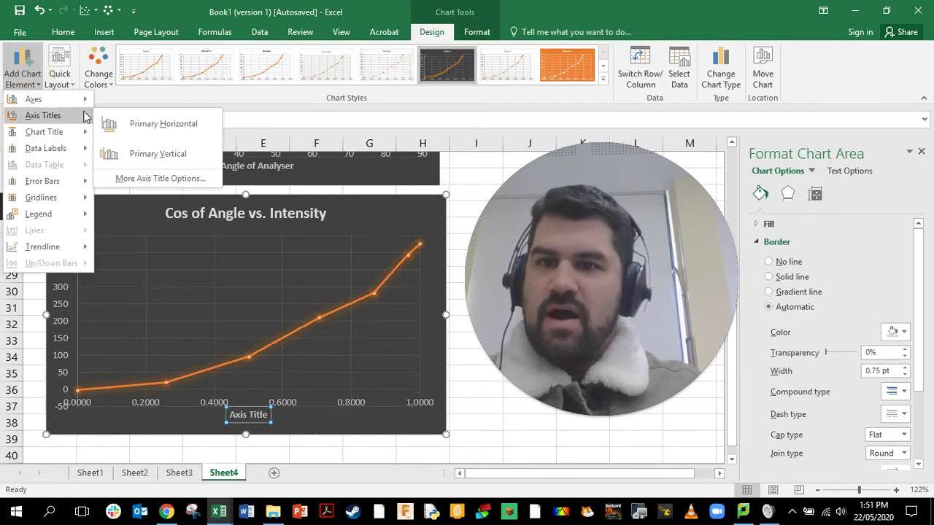
left_click(163, 124)
left_click(22, 80)
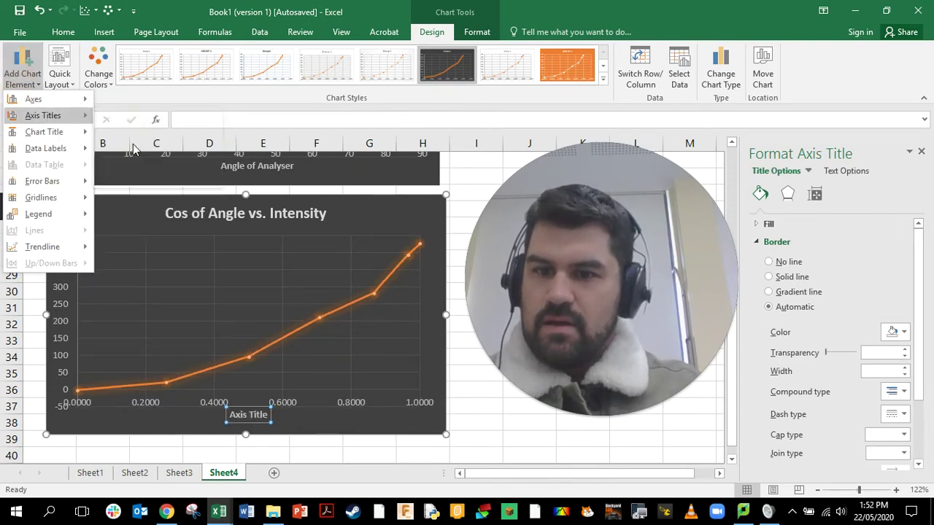
left_click(133, 146)
Change the horizontal axis title of the lower chart to "Cos of Angle"
left_click(242, 411)
left_click(257, 413)
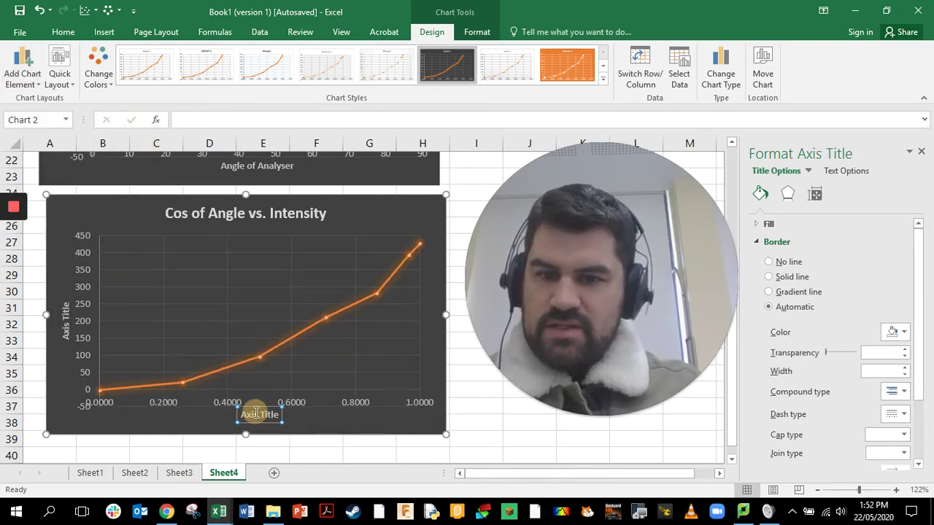
double_click(257, 413)
left_click(257, 414)
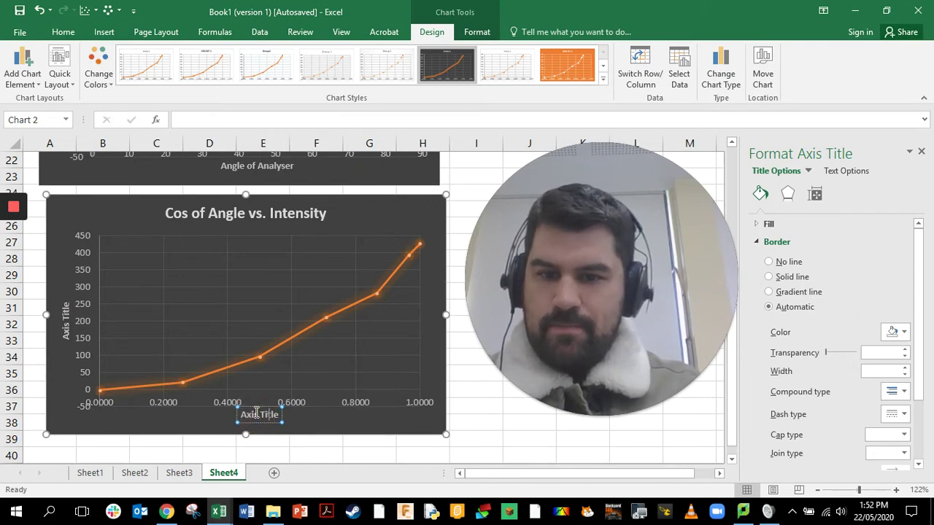
key("BackSpace")
key("BackSpace")
key("BackSpace")
key("BackSpace")
key("BackSpace")
key("BackSpace")
key("BackSpace")
key("BackSpace")
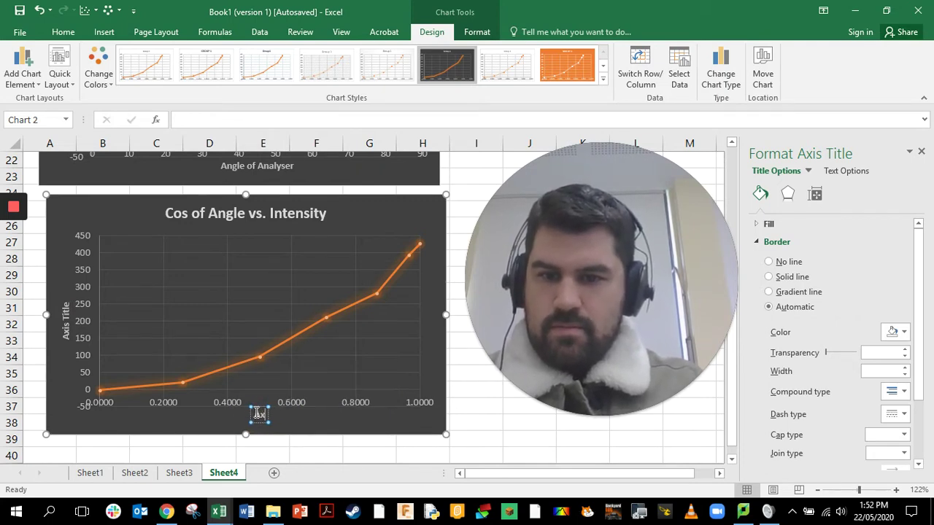
type("cos")
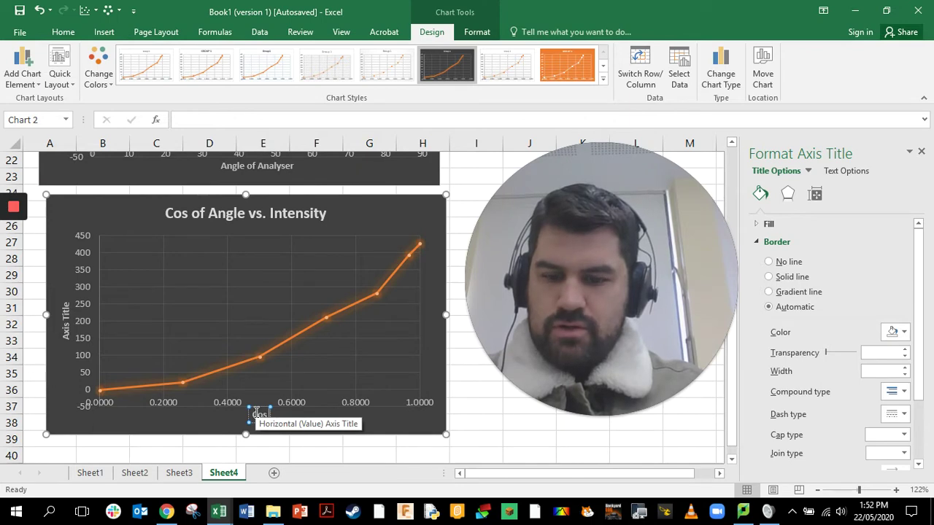
type(" of An")
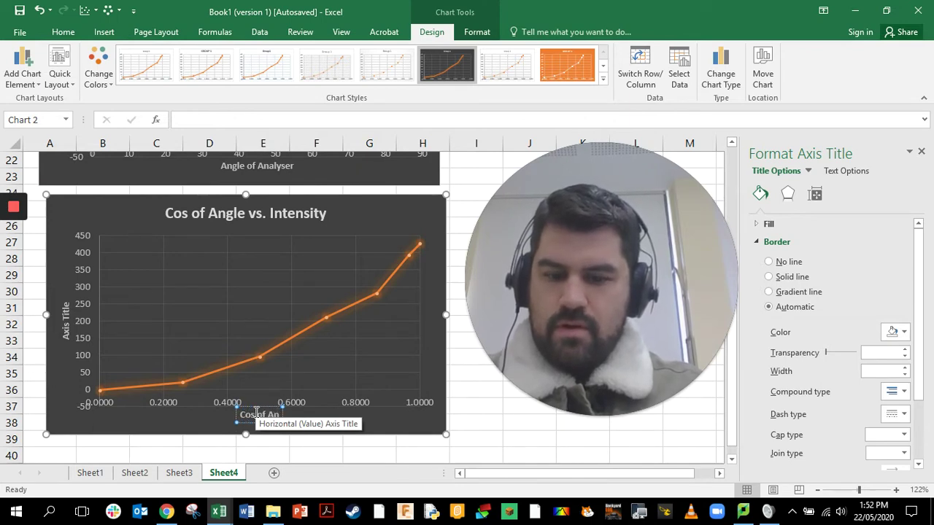
type("gle")
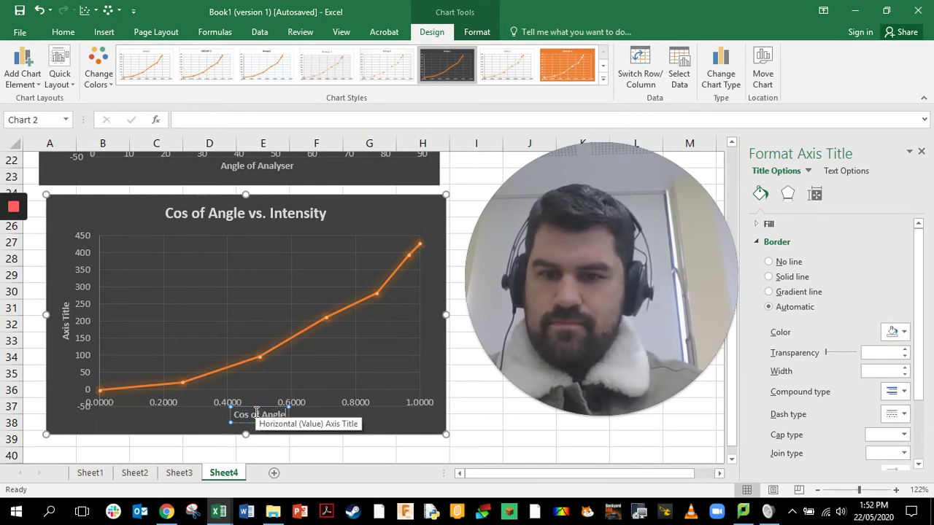
Change the vertical axis title of the Cos of Angle vs. Intensity chart to "Intensity (Lux)"
left_click(67, 317)
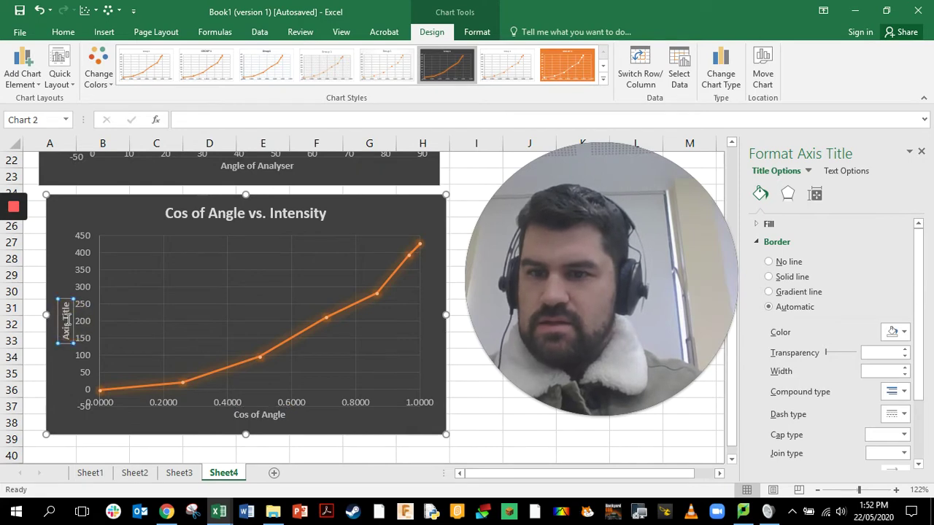
triple_click(66, 318)
key("BackSpace")
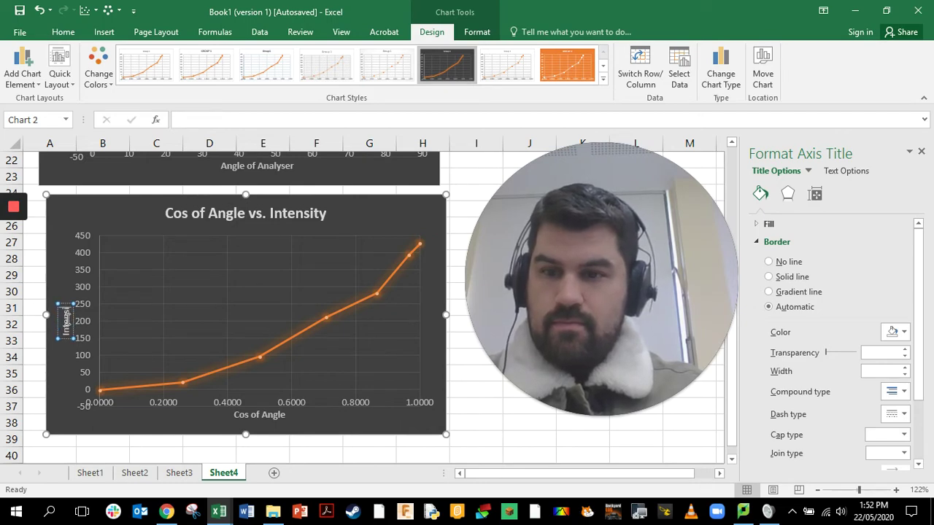
type("Intensity")
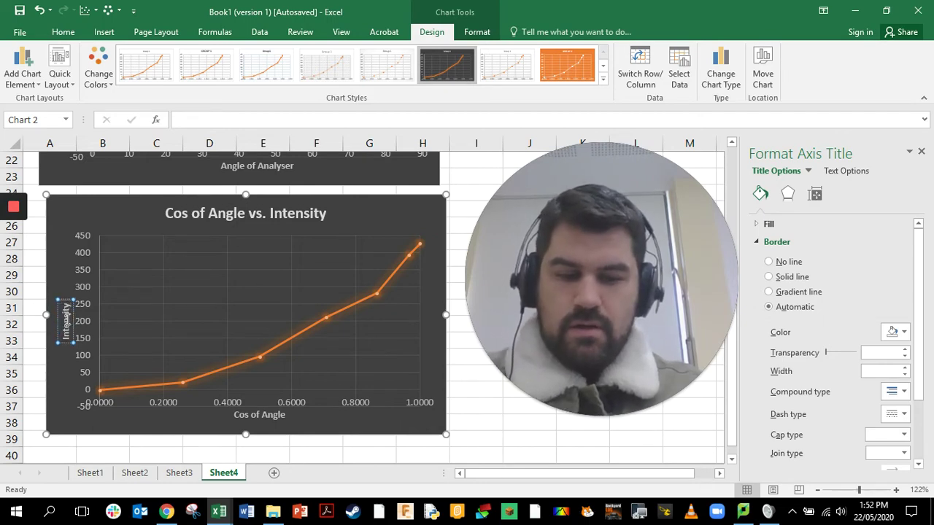
type(" (Lux")
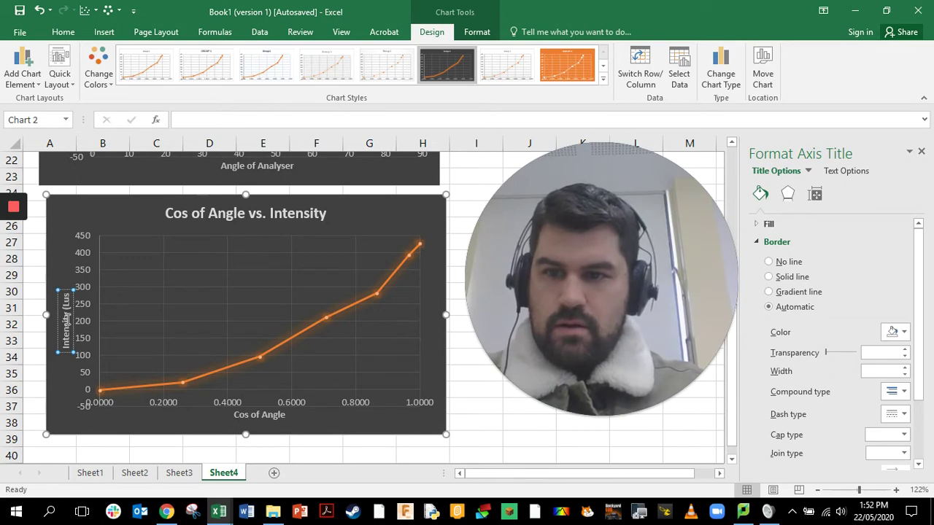
key("BackSpace")
type("x")
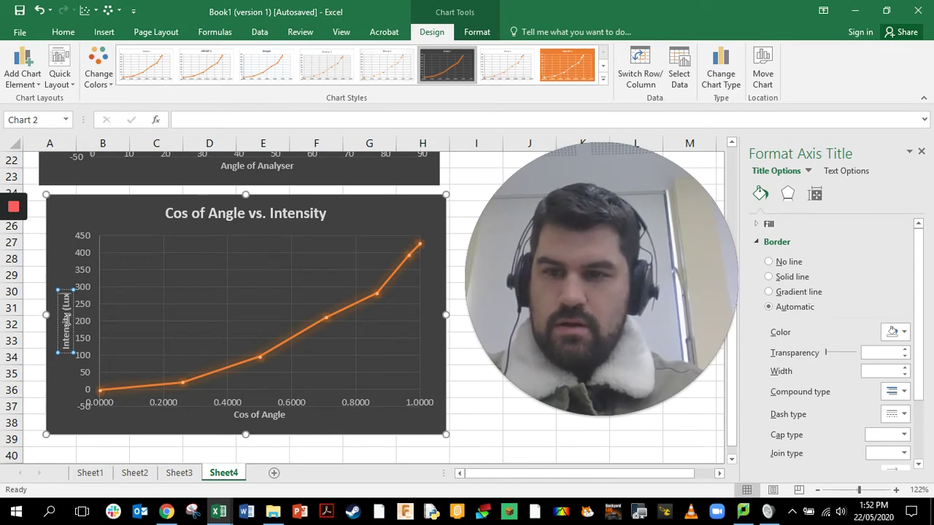
type(")")
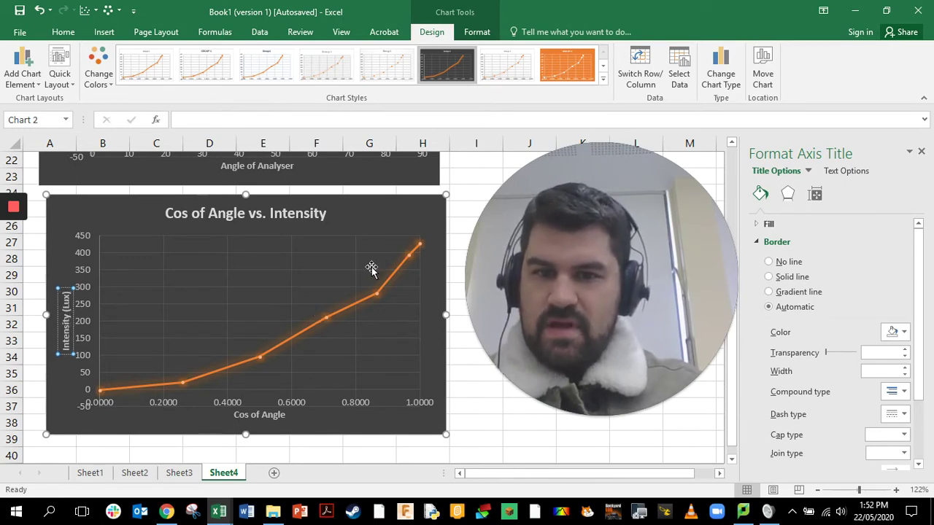
left_click(373, 213)
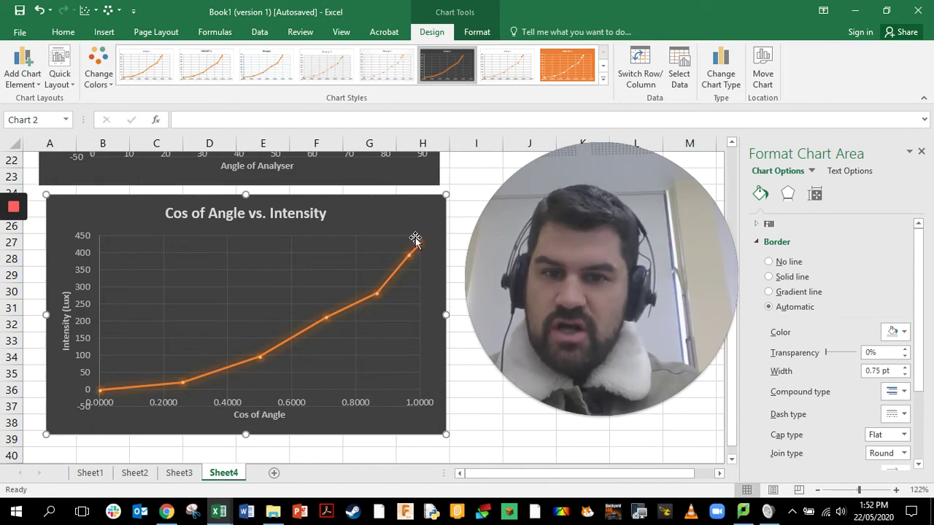
scroll(419, 234, "up", 7)
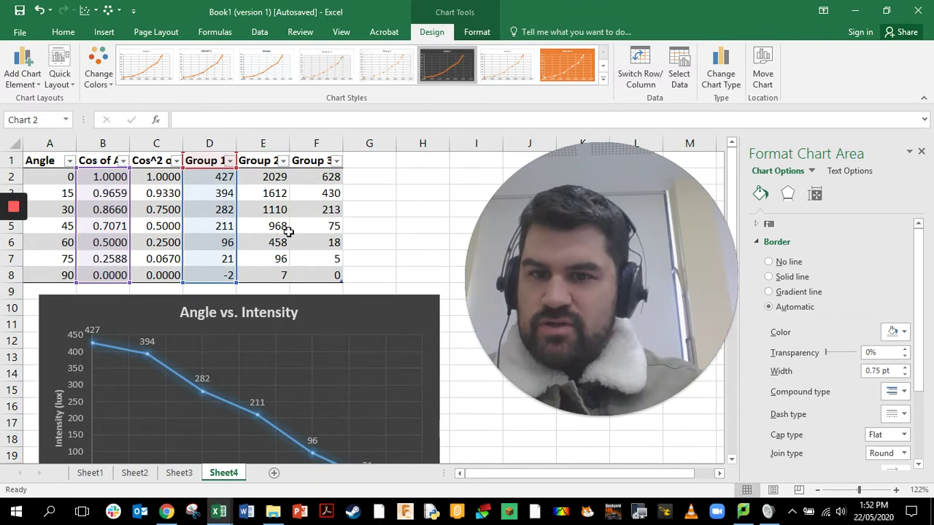
Add data labels below the points of the Cos of Angle vs. Intensity chart
scroll(290, 255, "down", 4)
scroll(317, 326, "down", 2)
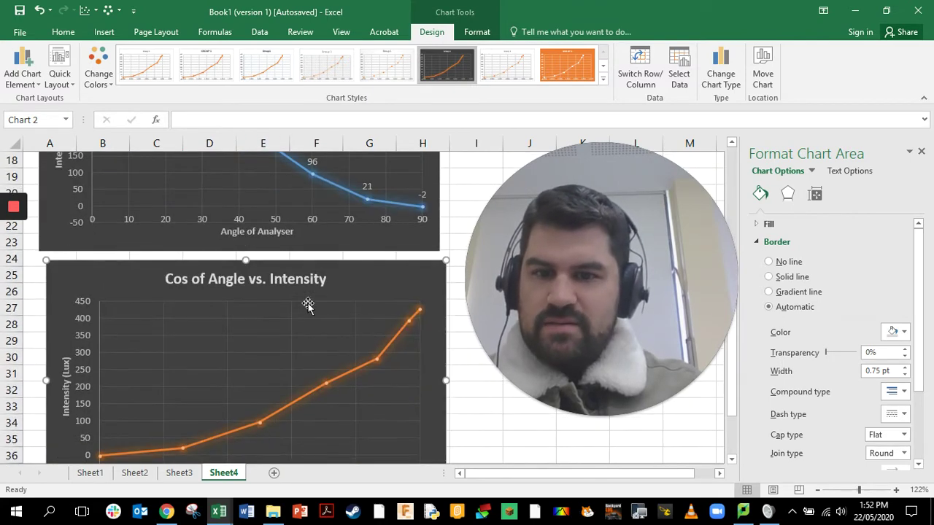
left_click(334, 302)
left_click(363, 285)
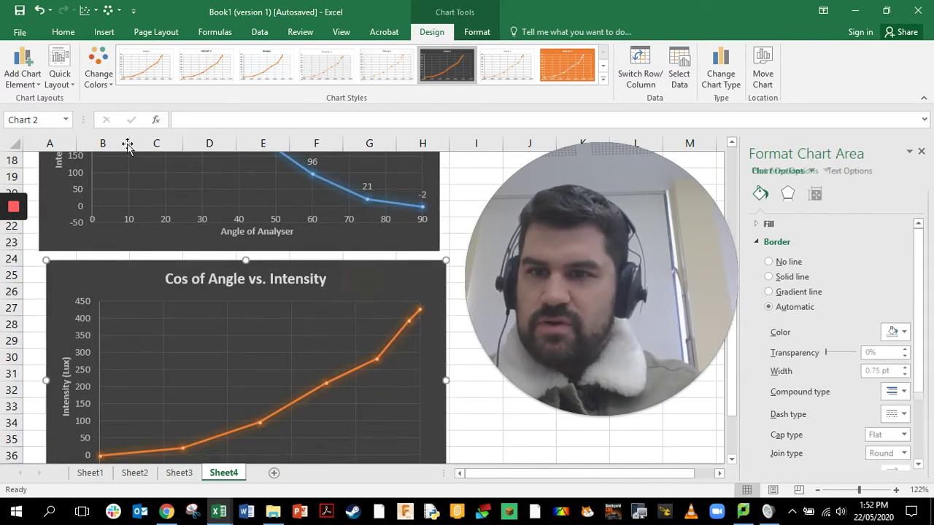
left_click(22, 64)
mouse_move(61, 148)
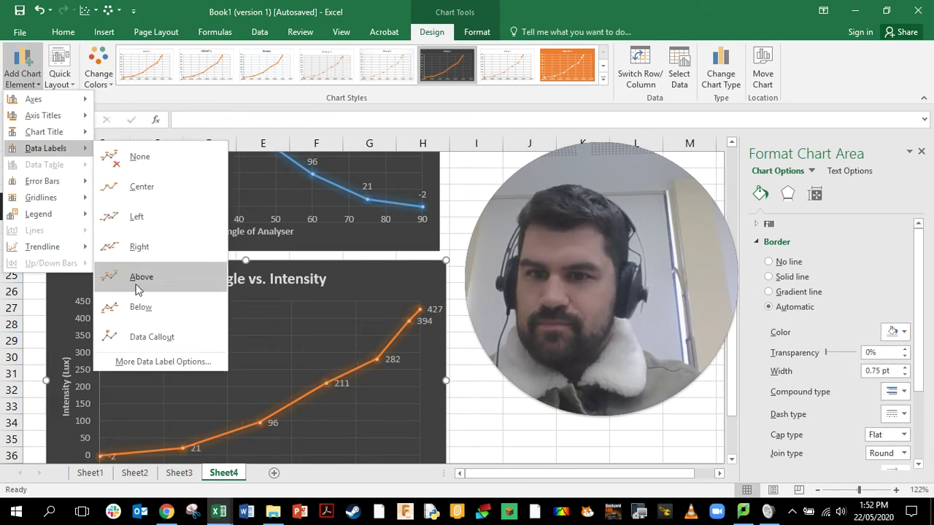
left_click(139, 307)
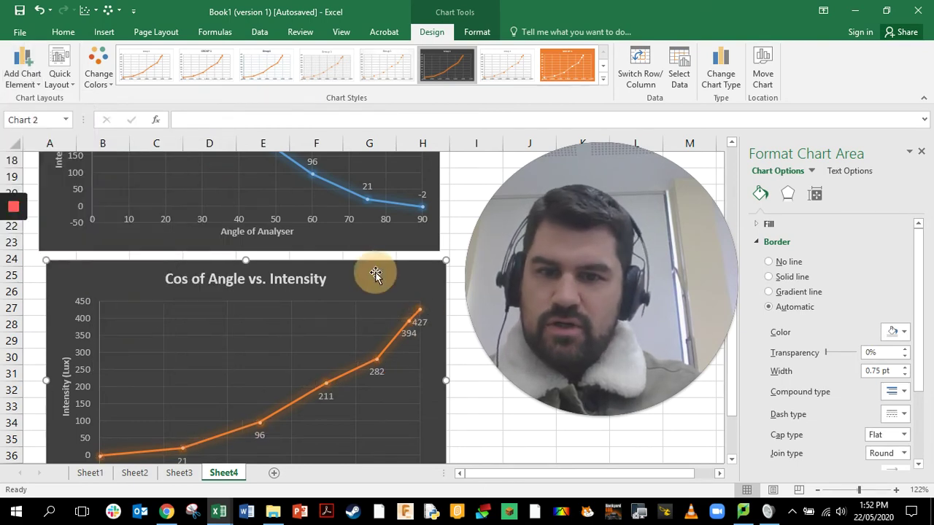
scroll(372, 272, "down", 2)
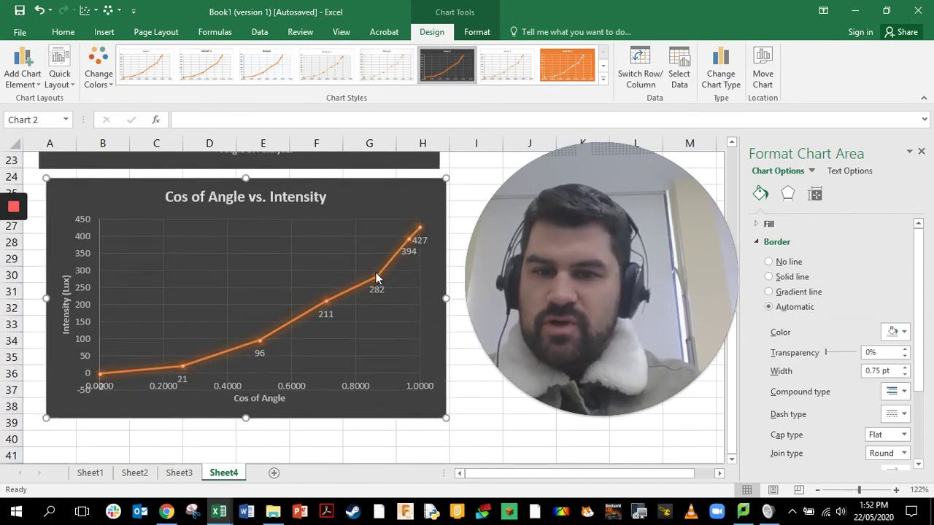
Insert a scatter chart with straight lines and markers from the Cos^2 of Angle and Group 1 columns
scroll(376, 242, "up", 7)
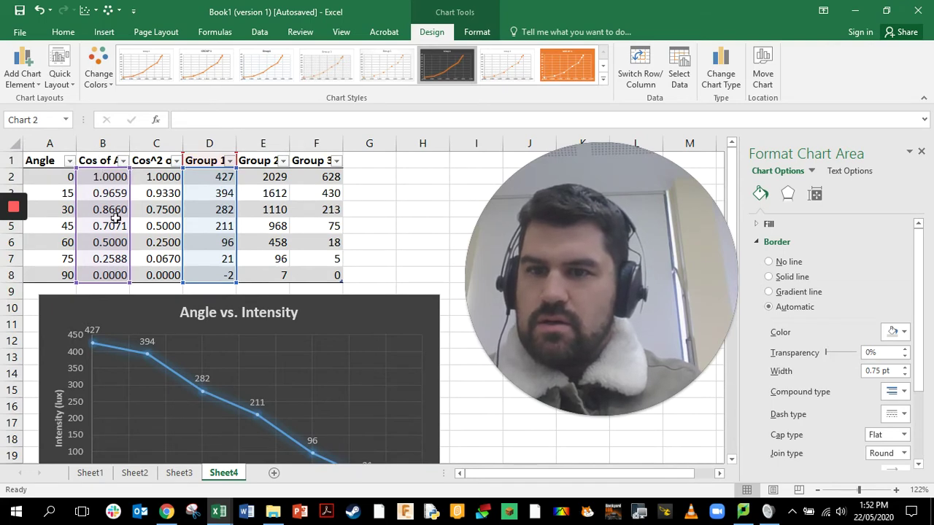
left_click(157, 164)
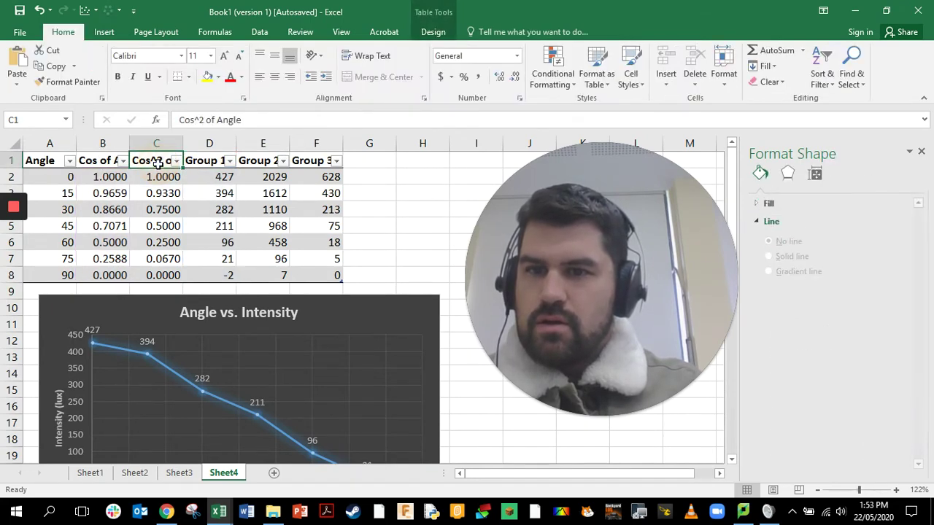
left_click(156, 143)
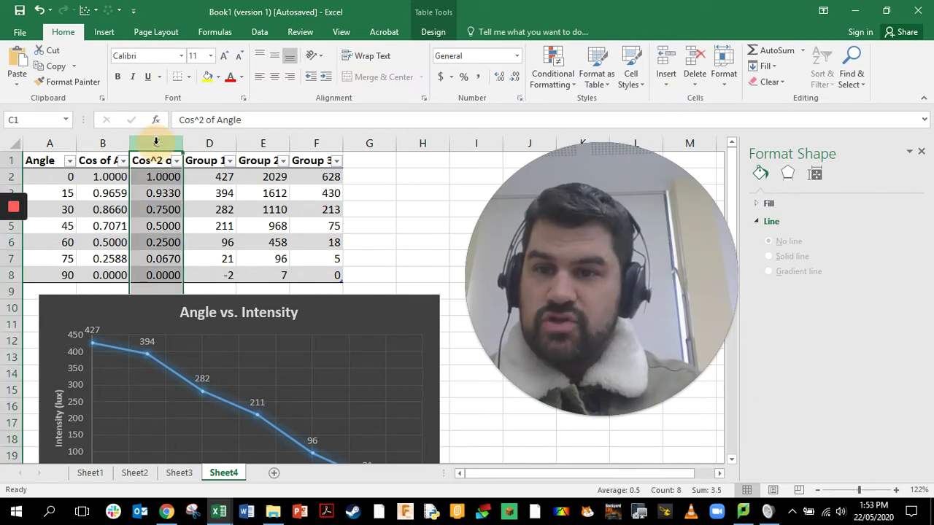
left_click(93, 178)
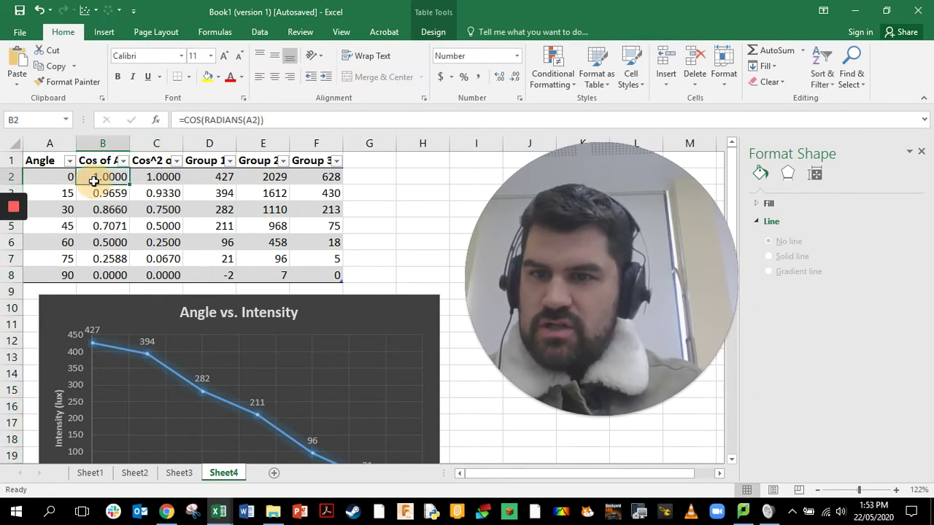
left_click(147, 179)
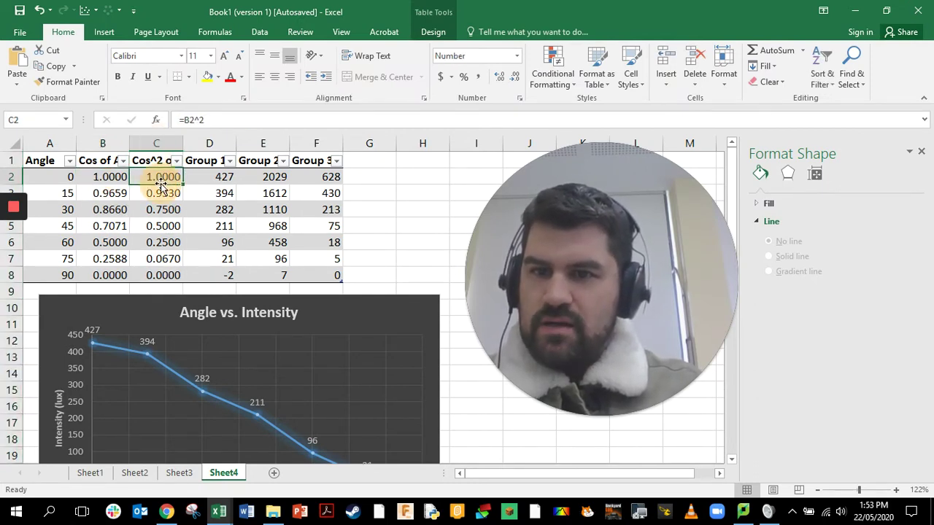
left_click(153, 139)
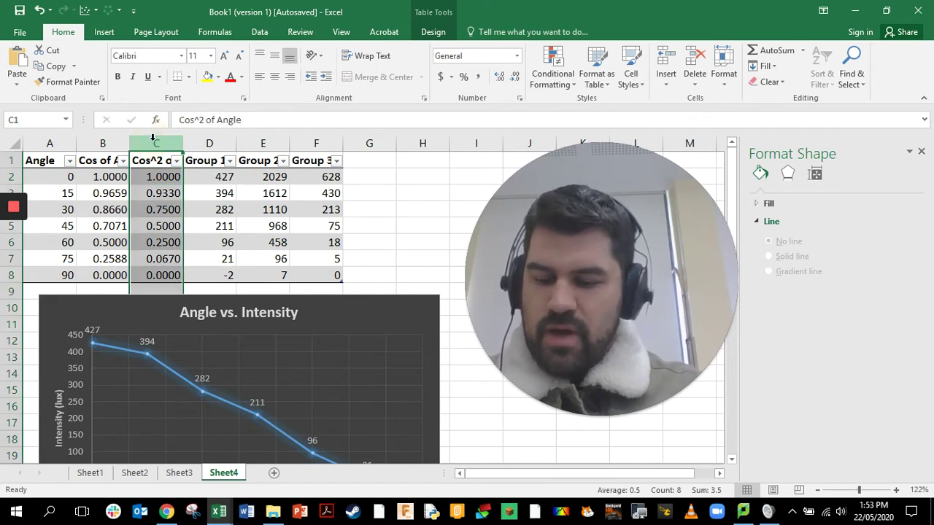
left_click(214, 144, "ctrl")
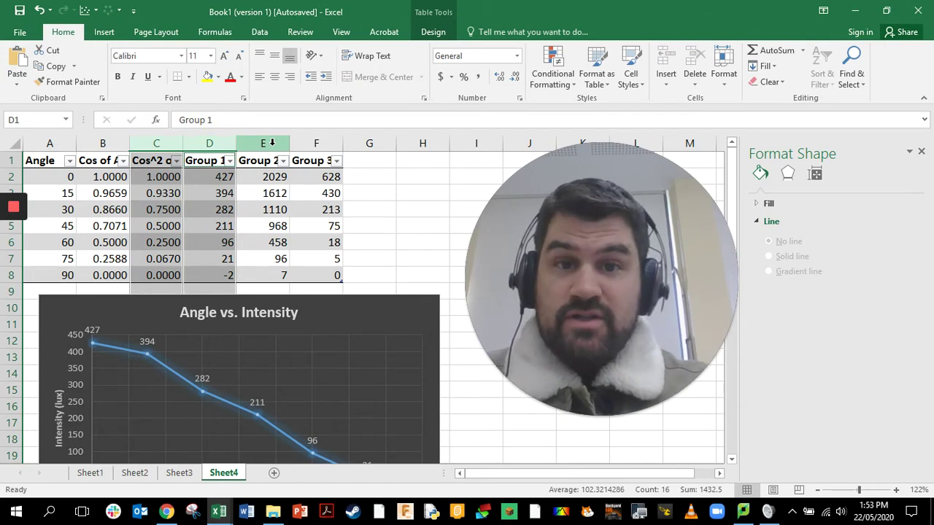
left_click(103, 32)
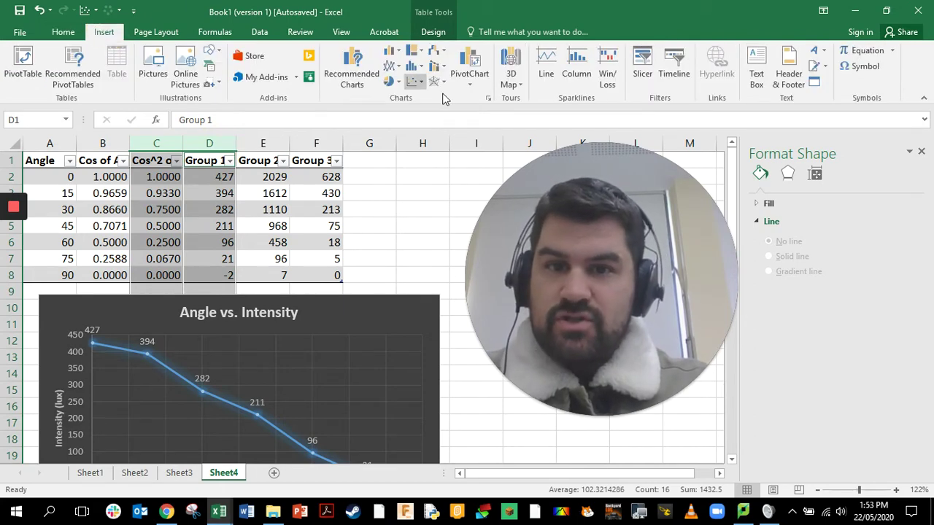
left_click(415, 82)
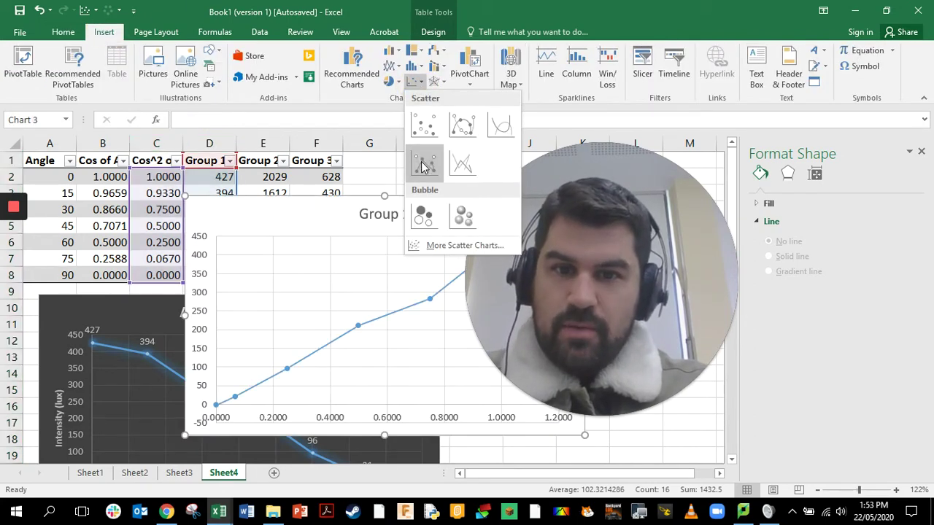
left_click(421, 166)
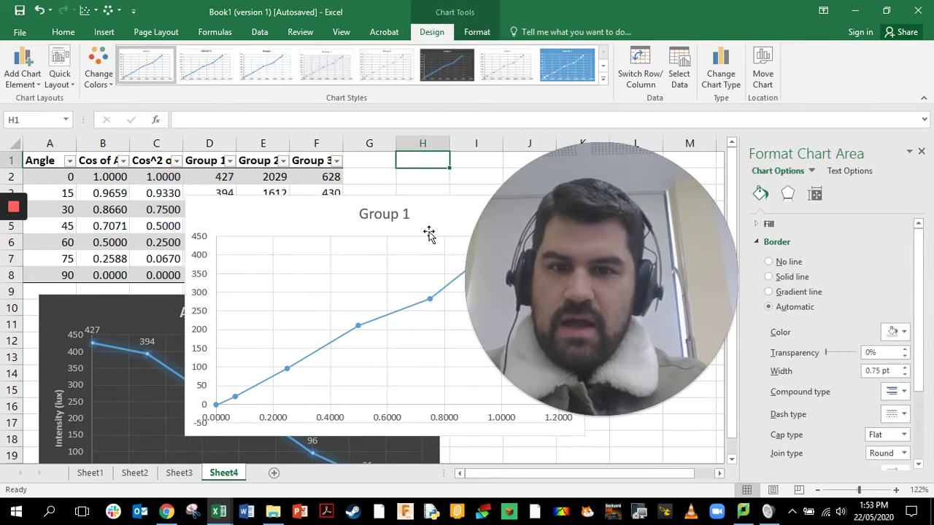
Move the new Group 1 chart directly beneath the Cos of Angle vs. Intensity chart, aligned with its edges
left_click_drag(428, 235, 413, 279)
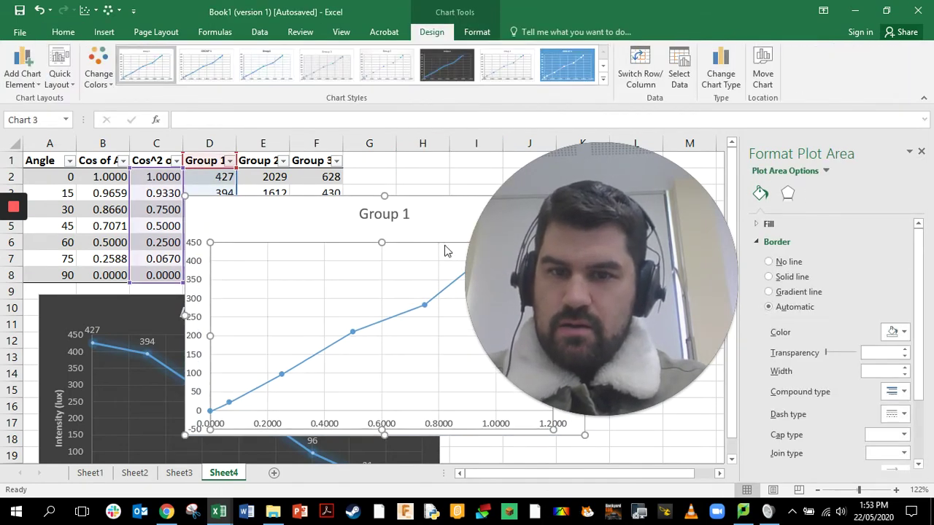
left_click_drag(448, 212, 377, 415)
scroll(377, 417, "down", 5)
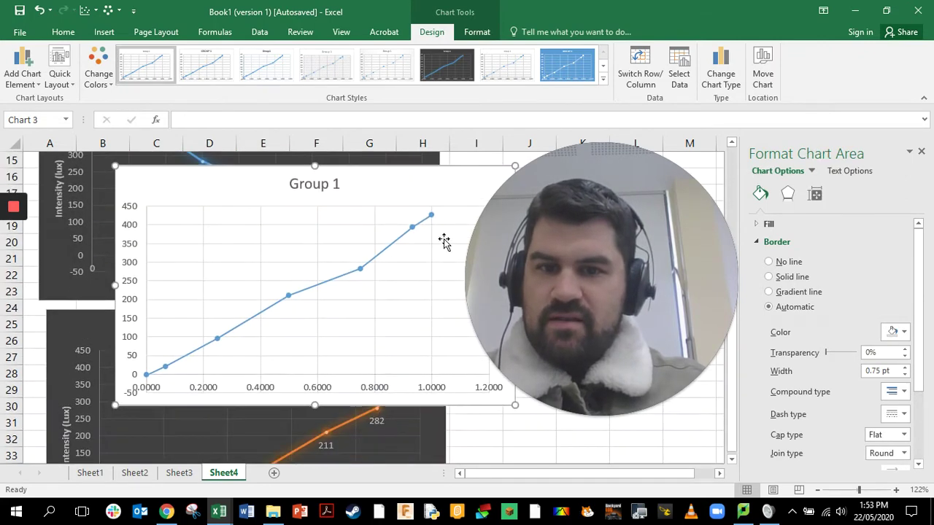
left_click_drag(418, 201, 371, 375)
scroll(372, 377, "down", 3)
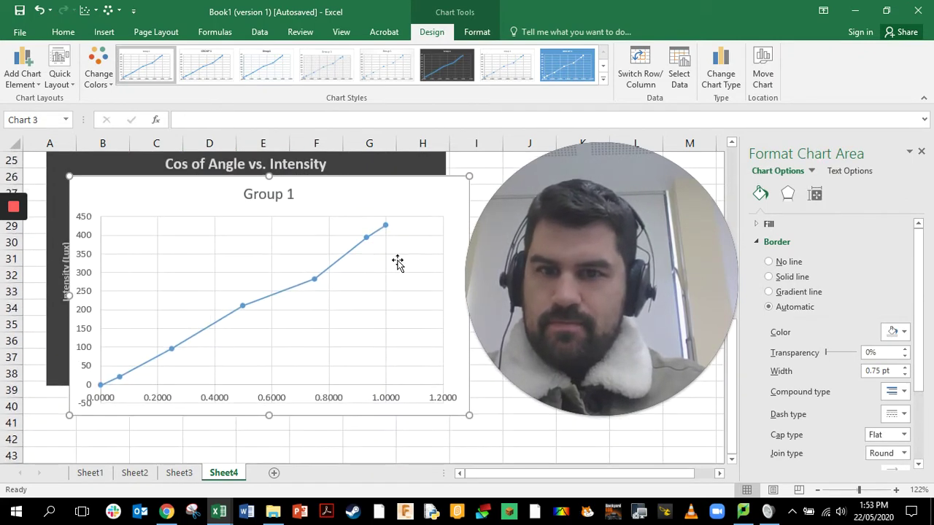
left_click_drag(399, 203, 371, 333)
scroll(370, 334, "down", 2)
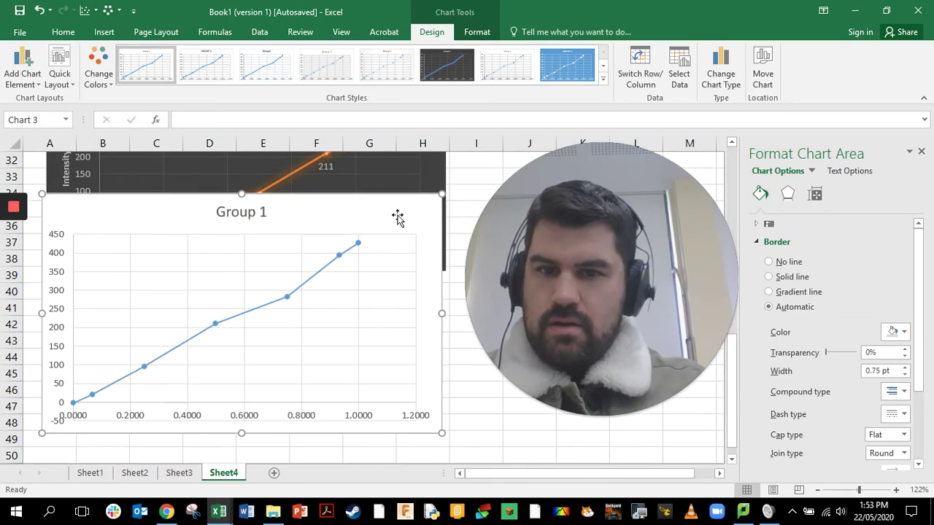
left_click_drag(396, 216, 397, 305)
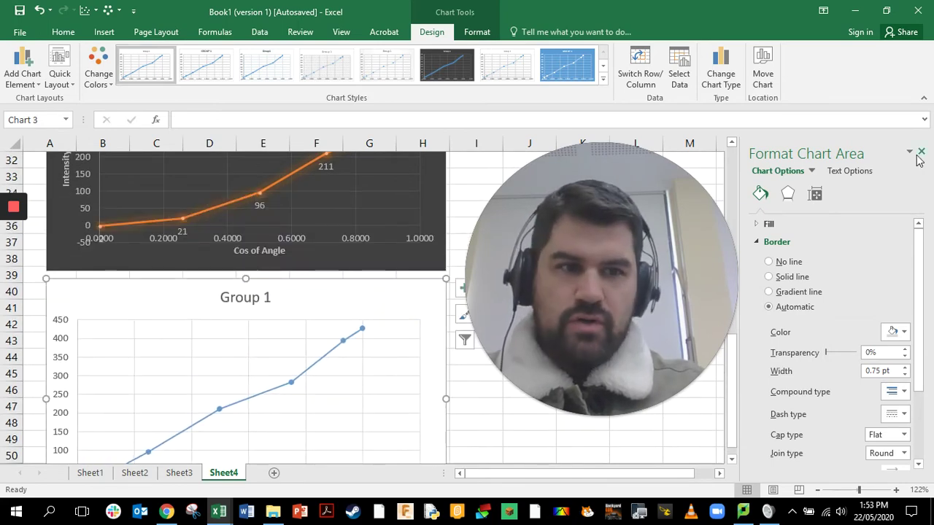
Apply the dark chart style with the glowing line to the new Group 1 chart
left_click(925, 96)
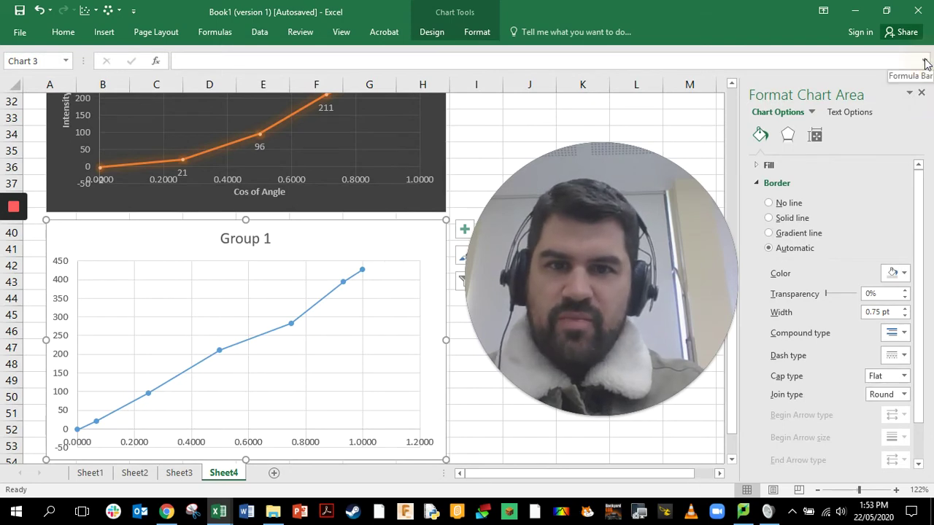
left_click(432, 32)
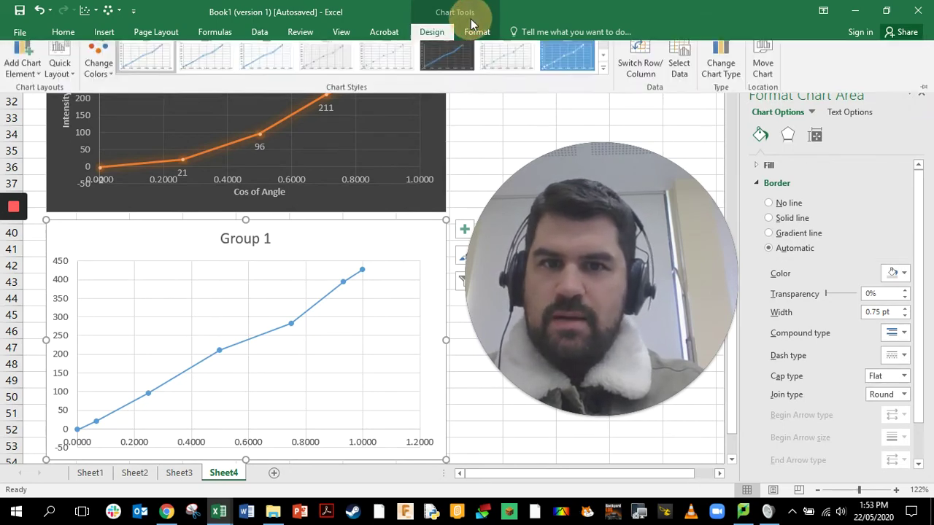
left_click(476, 32)
left_click(437, 32)
left_click(455, 68)
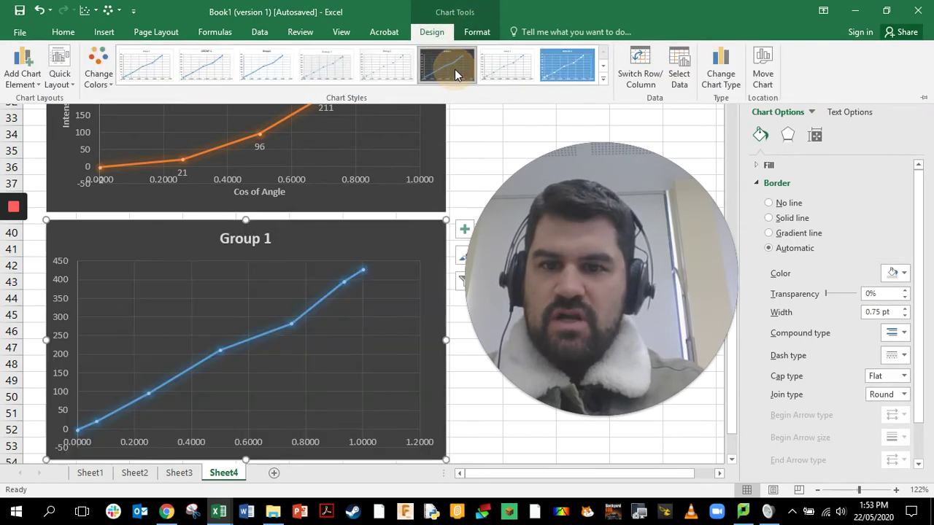
left_click(380, 248)
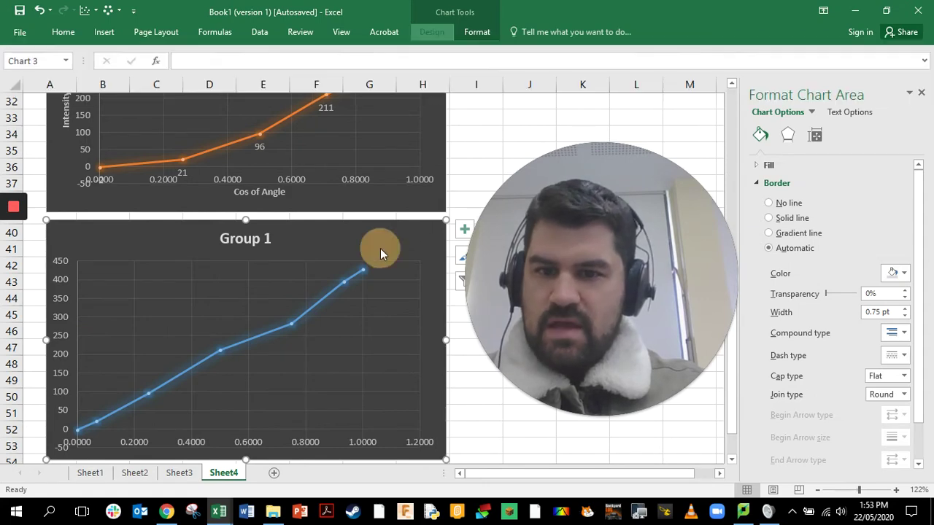
Change the title of the Group 1 chart to "Cos of Angle Squared vs. Intensity"
scroll(381, 248, "down", 1)
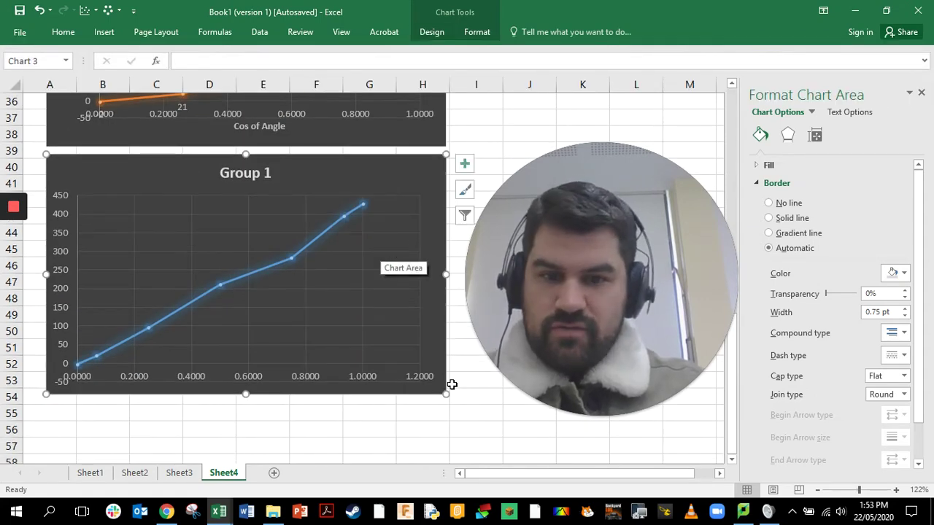
left_click_drag(702, 171, 782, 40)
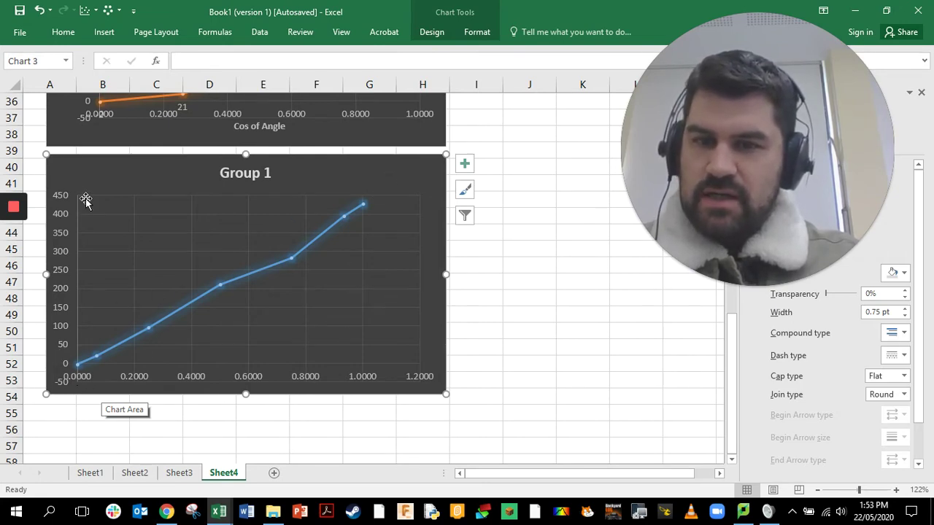
left_click(271, 175)
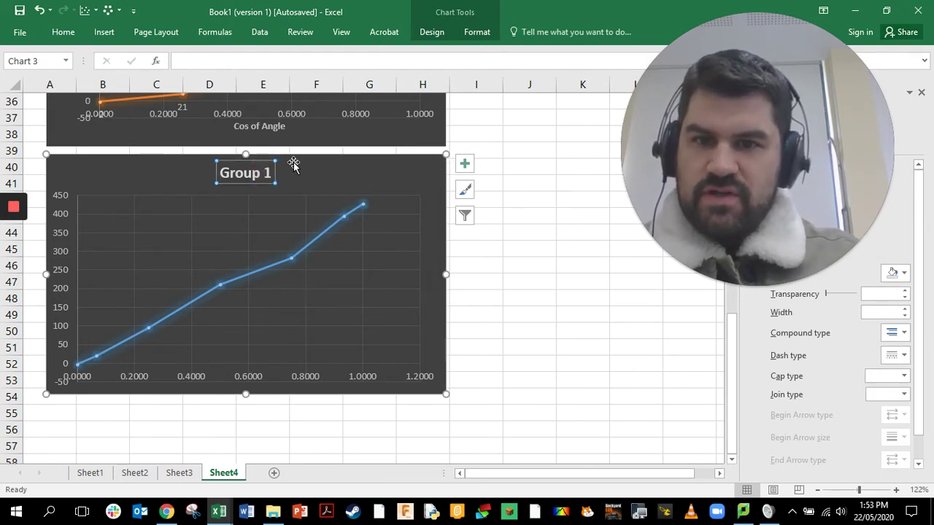
left_click(252, 173)
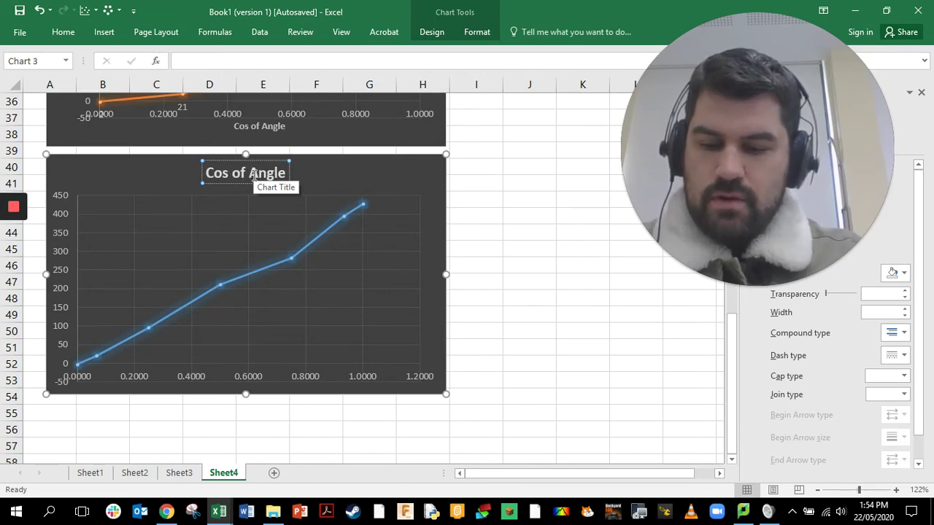
type("q")
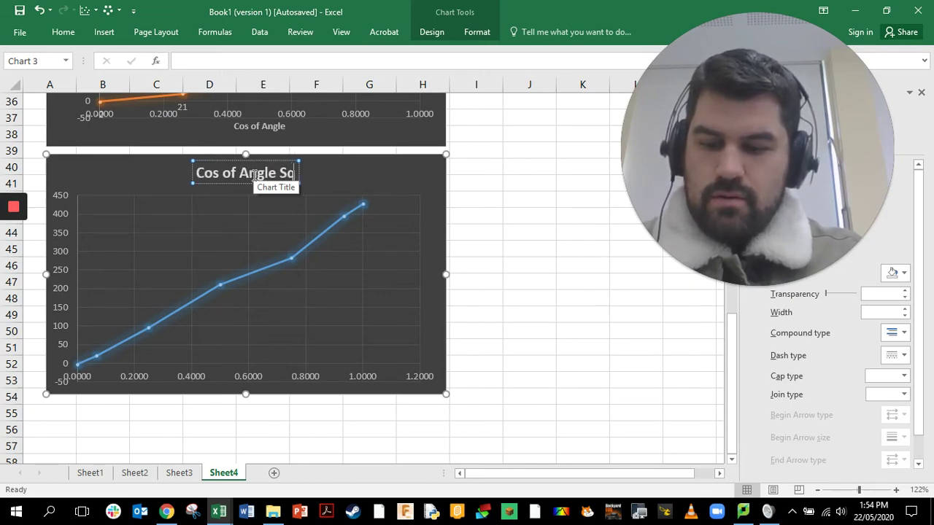
type("uared vs.")
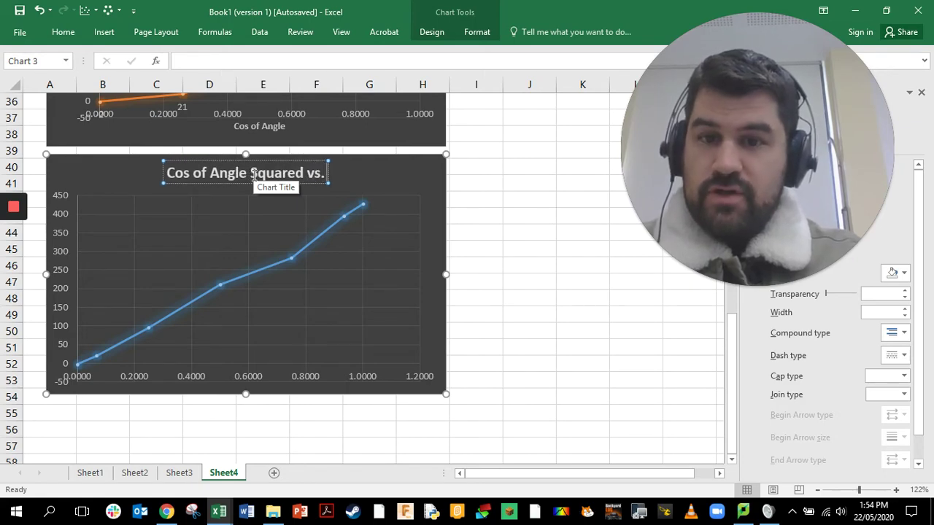
type(" Intensity")
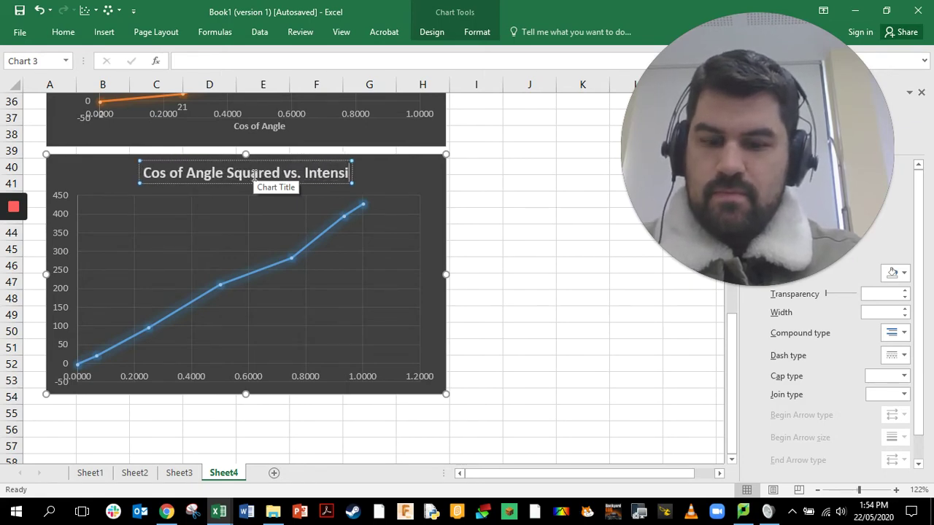
left_click(387, 186)
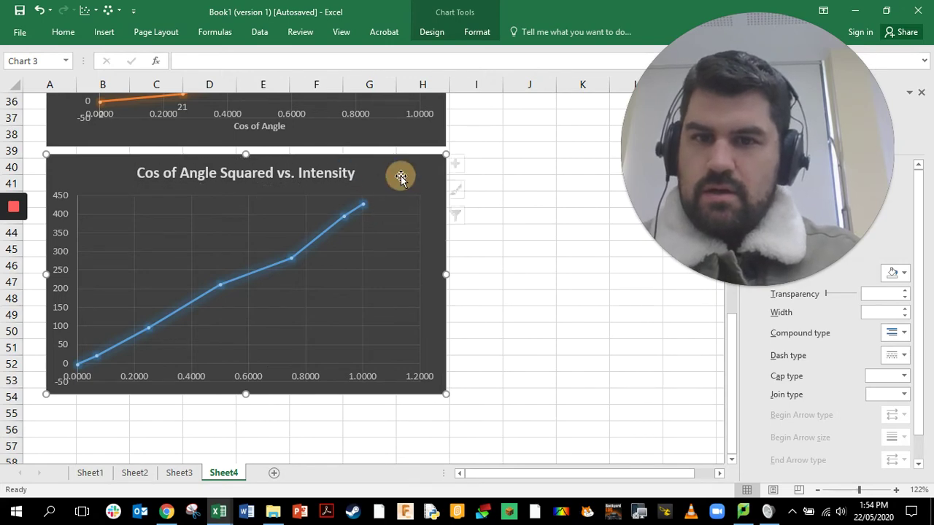
Add axis titles and data labels to the Cos of Angle Squared vs. Intensity chart
left_click(465, 165)
left_click(499, 190)
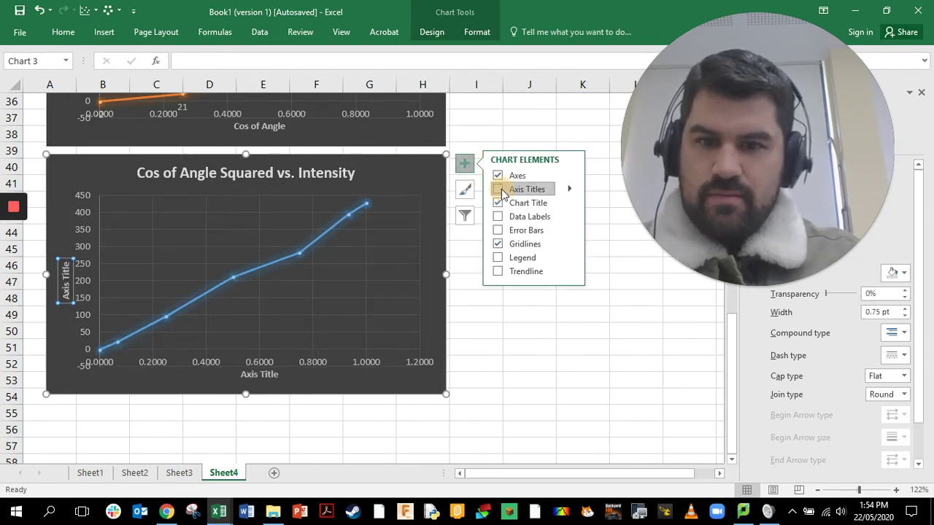
left_click(500, 217)
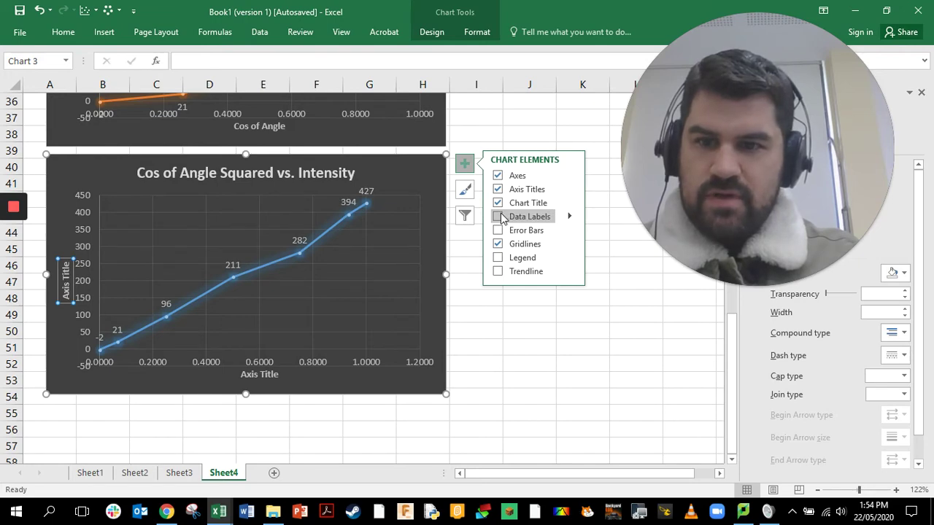
Change the horizontal axis title of the Cos of Angle Squared vs. Intensity chart to "Cos of Angle Squared"
left_click(261, 375)
double_click(267, 375)
key("BackSpace")
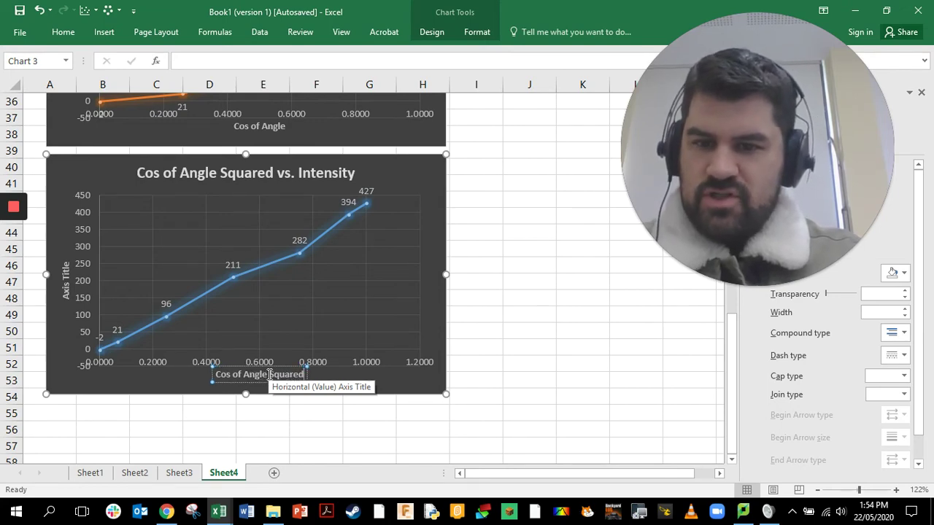
Change the vertical axis title of the Cos of Angle Squared vs. Intensity chart to "Intensity"
left_click(65, 271)
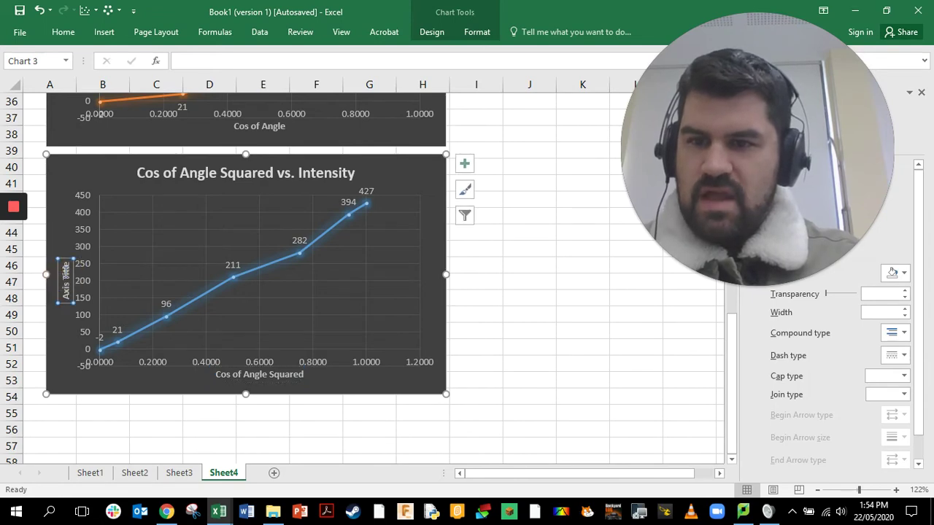
key("Delete")
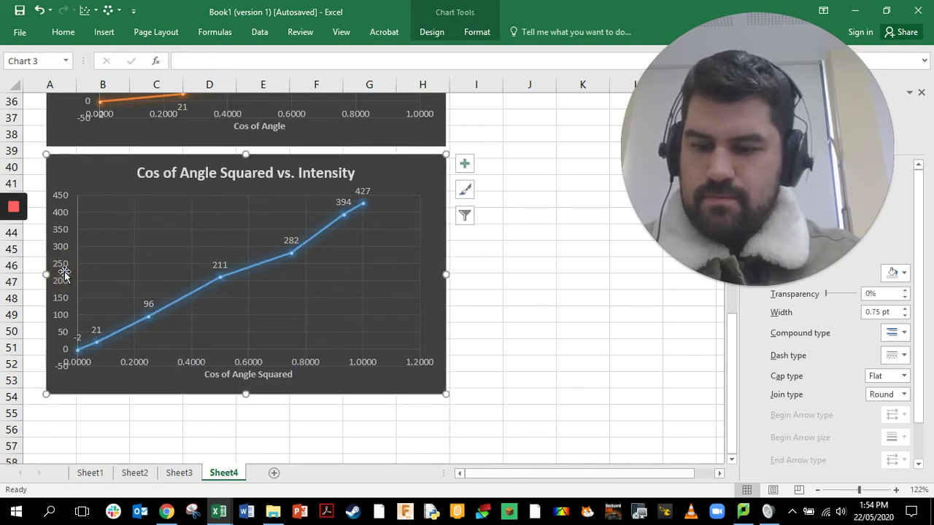
key("ctrl+z")
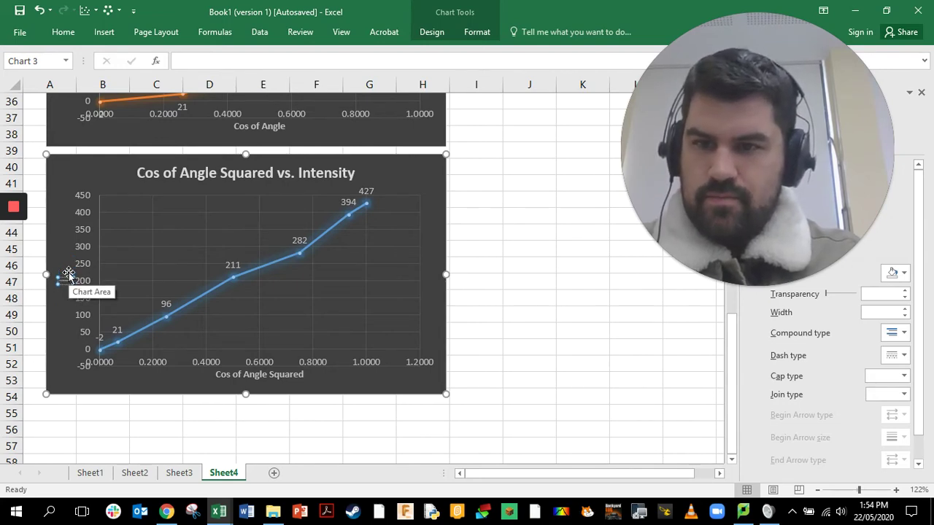
type("Intensity")
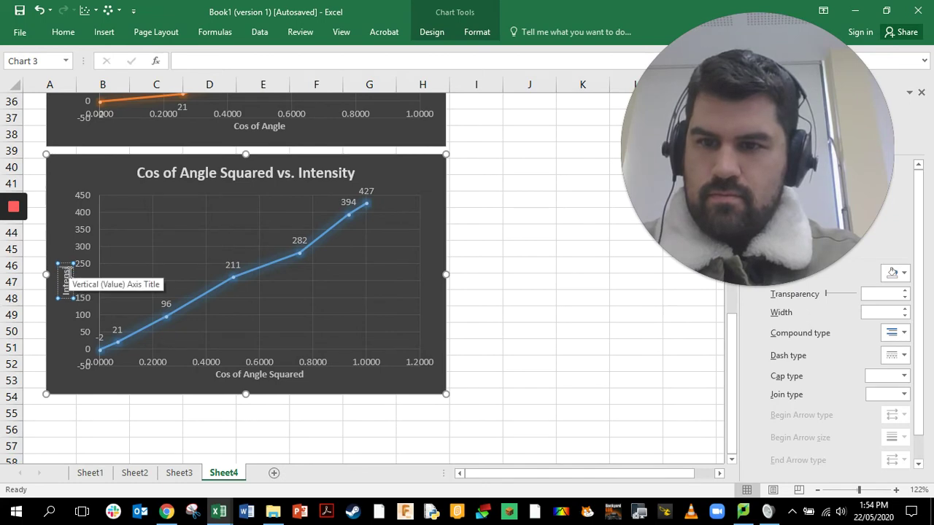
left_click(62, 183)
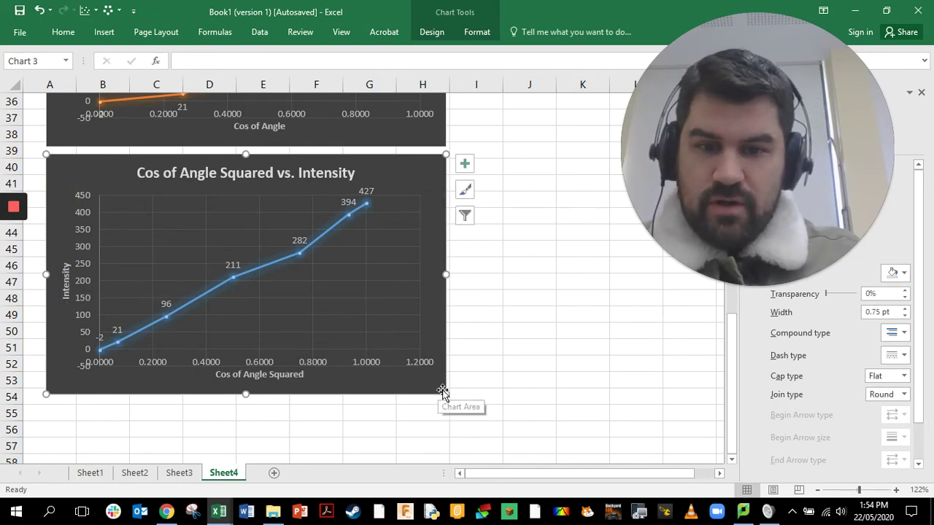
Enlarge the Cos of Angle Squared vs. Intensity chart to reach column J and row 57, and add a linear trendline to it
left_click_drag(445, 394, 524, 453)
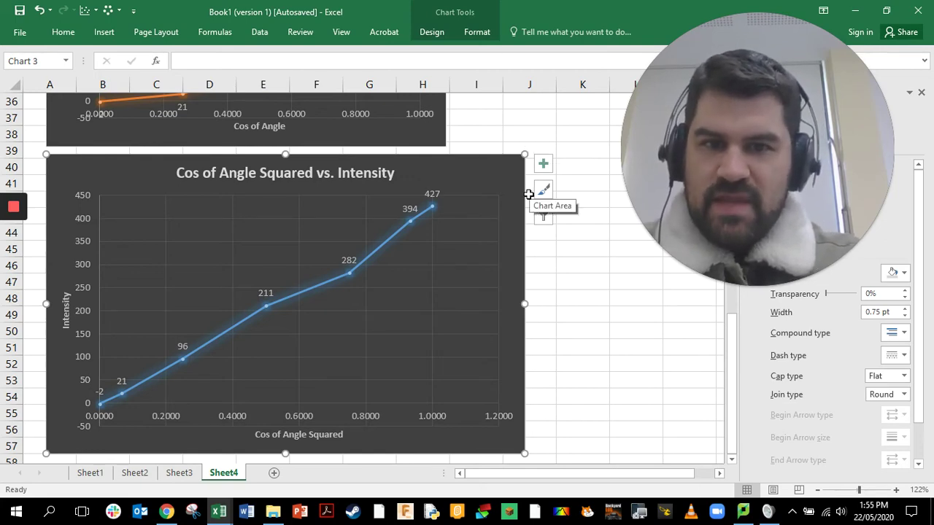
left_click_drag(717, 158, 672, 166)
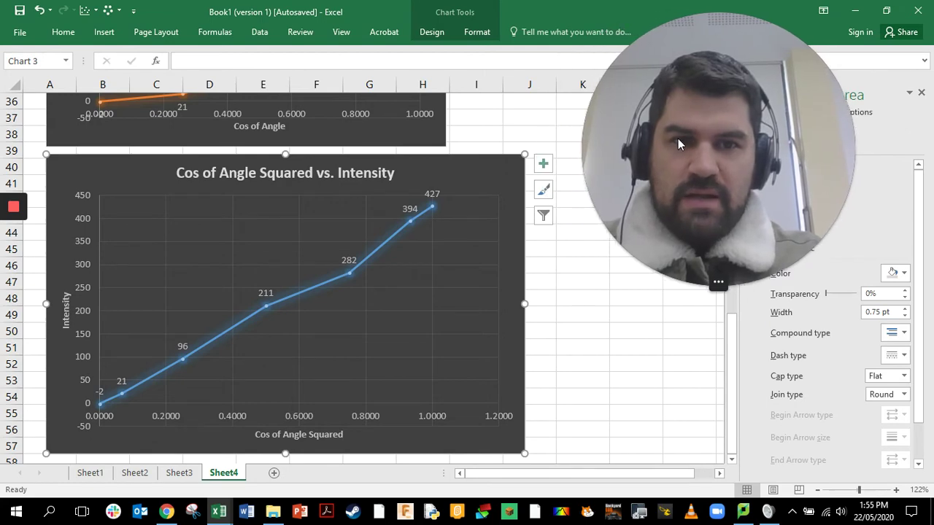
left_click(543, 164)
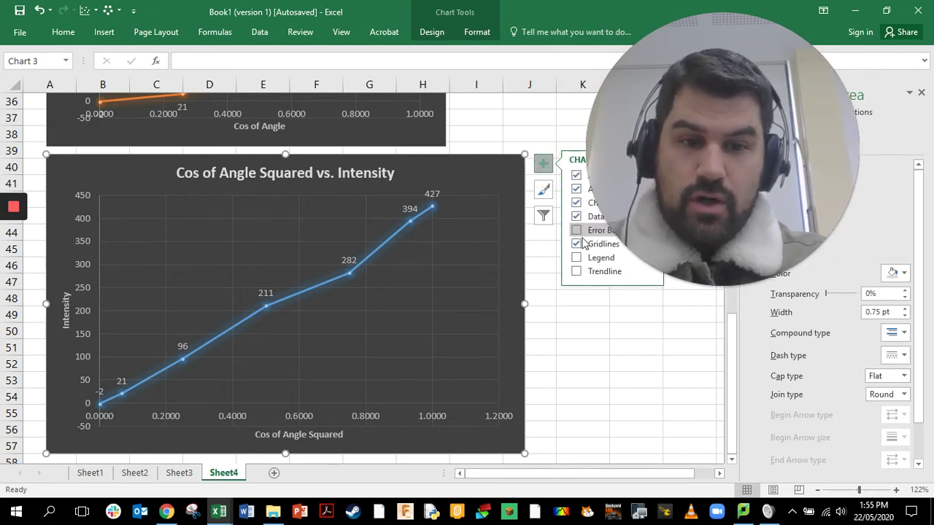
left_click(576, 273)
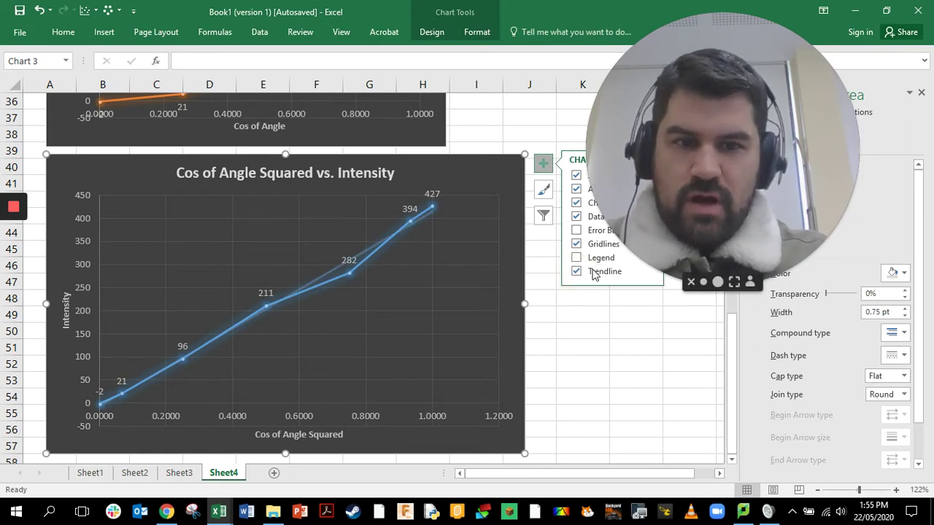
left_click_drag(671, 157, 500, 38)
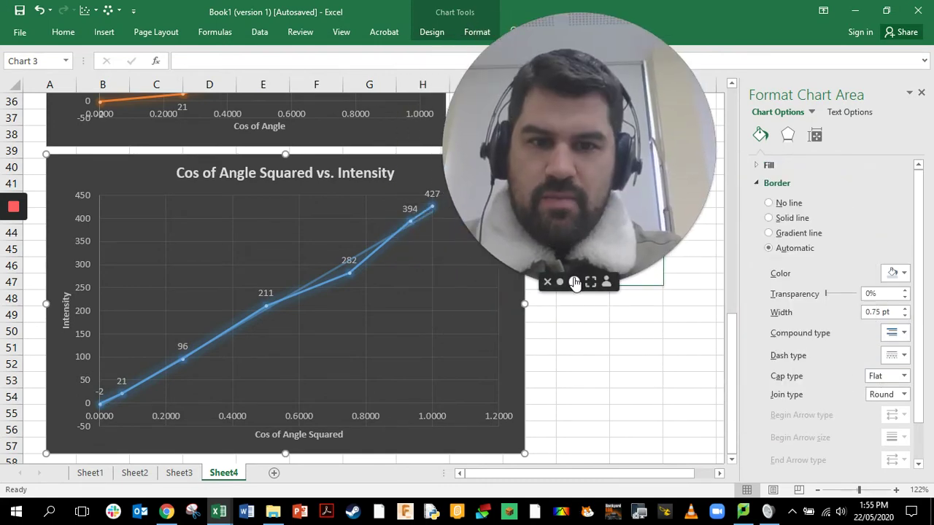
left_click(563, 285)
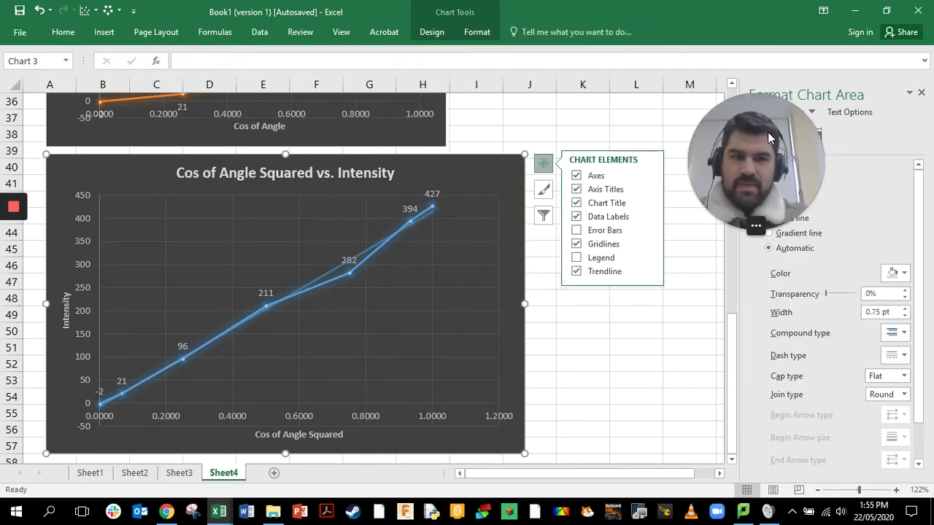
left_click(649, 271)
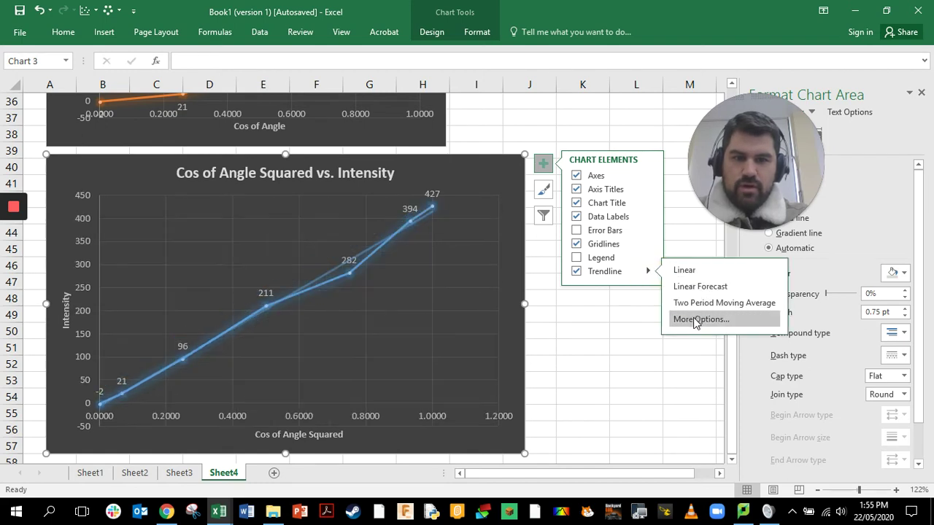
left_click(698, 319)
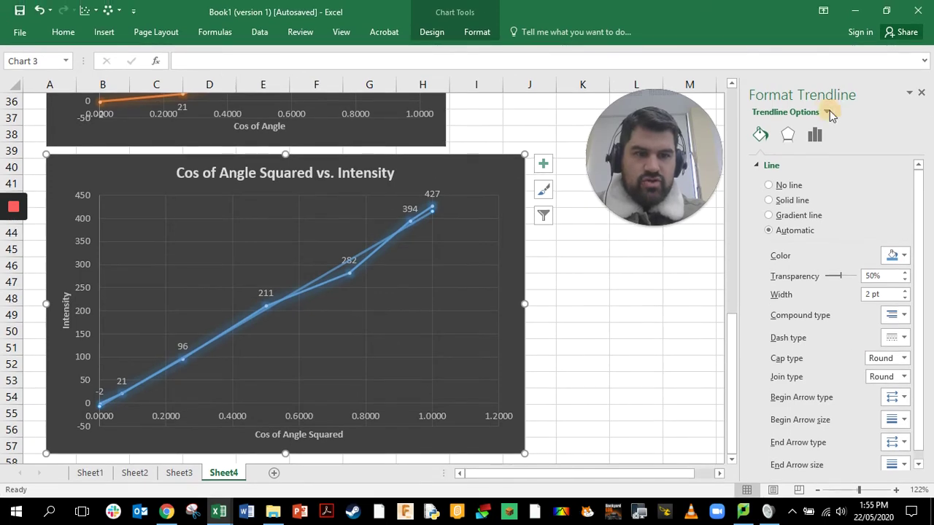
left_click(828, 113)
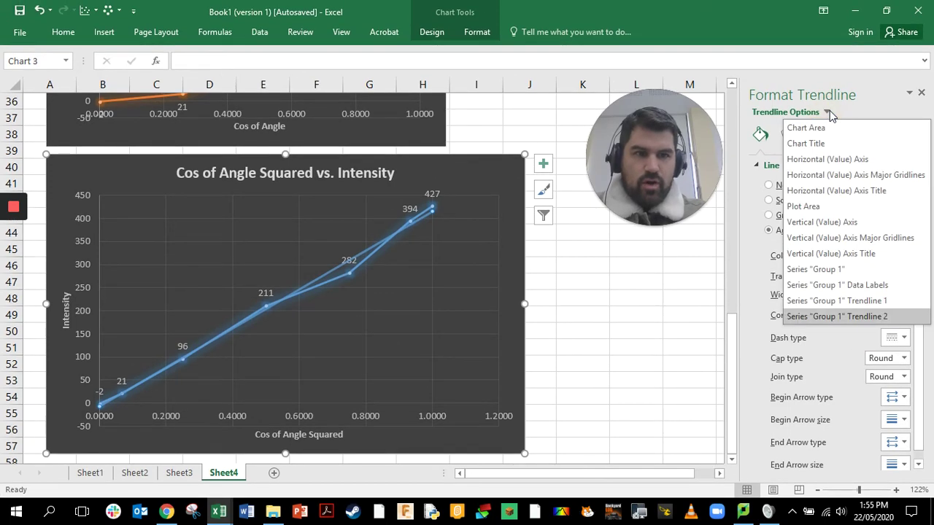
left_click(827, 114)
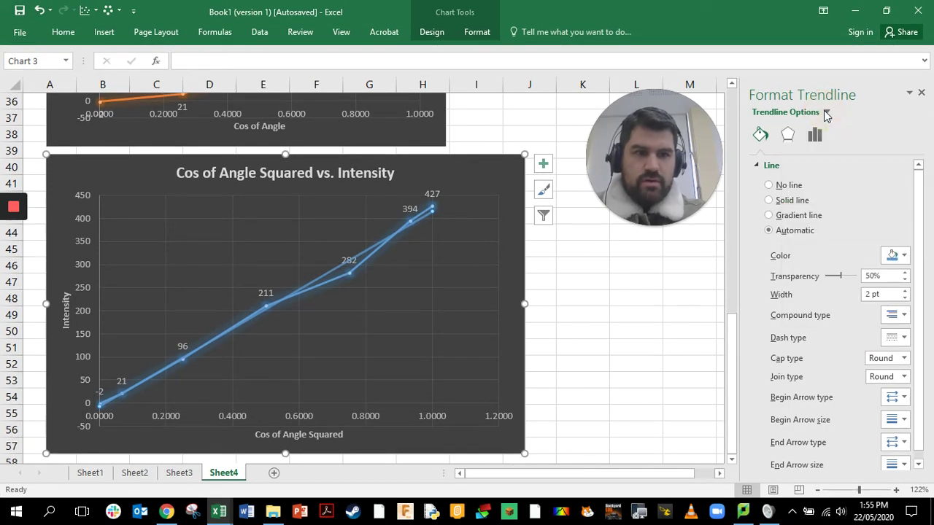
left_click(826, 114)
left_click(921, 96)
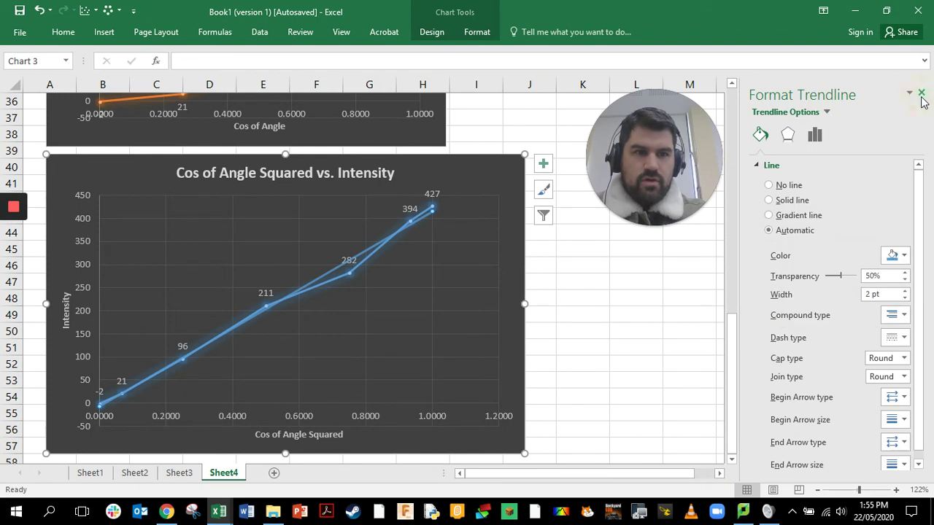
left_click(921, 96)
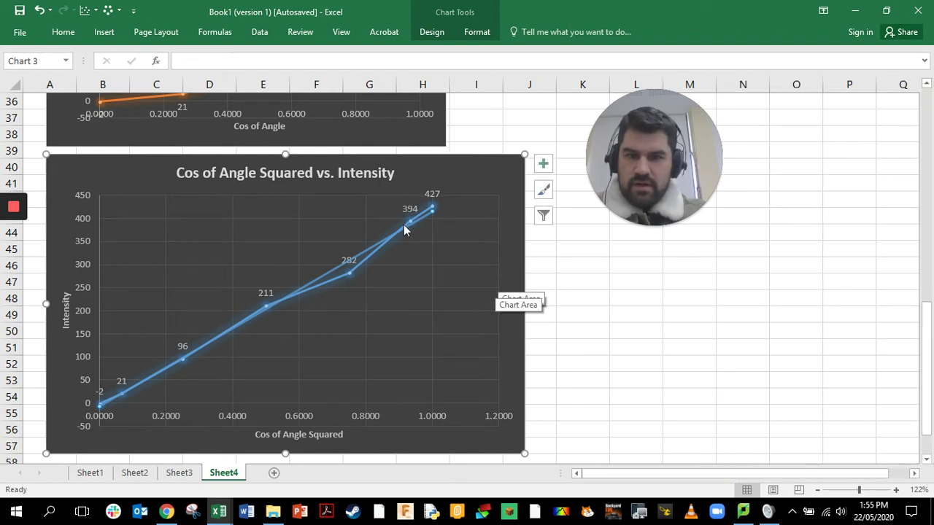
Open the formatting options of the linear trendline in the Cos of Angle Squared vs. Intensity chart
right_click(367, 250)
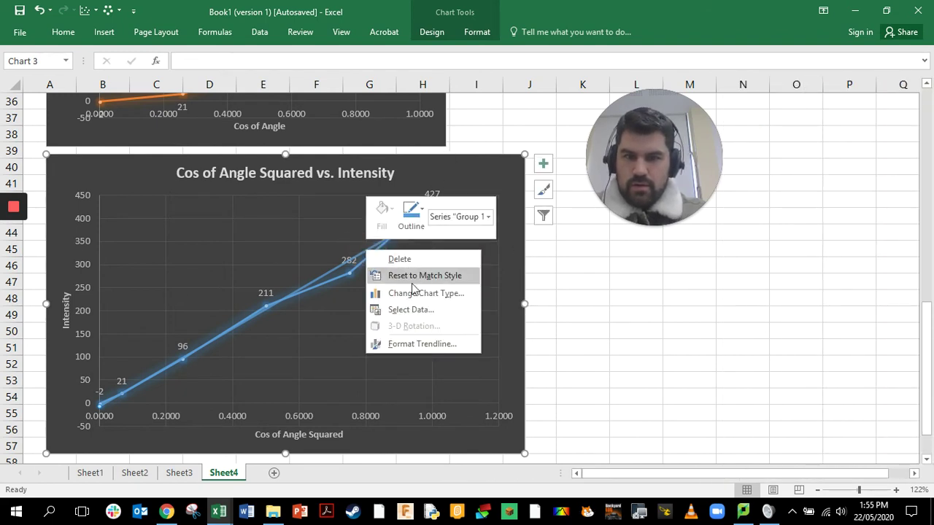
left_click(421, 343)
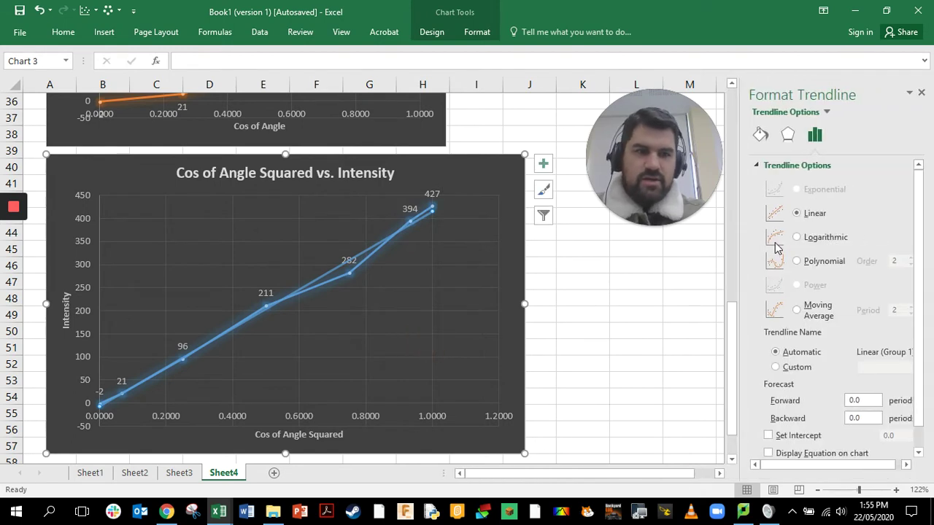
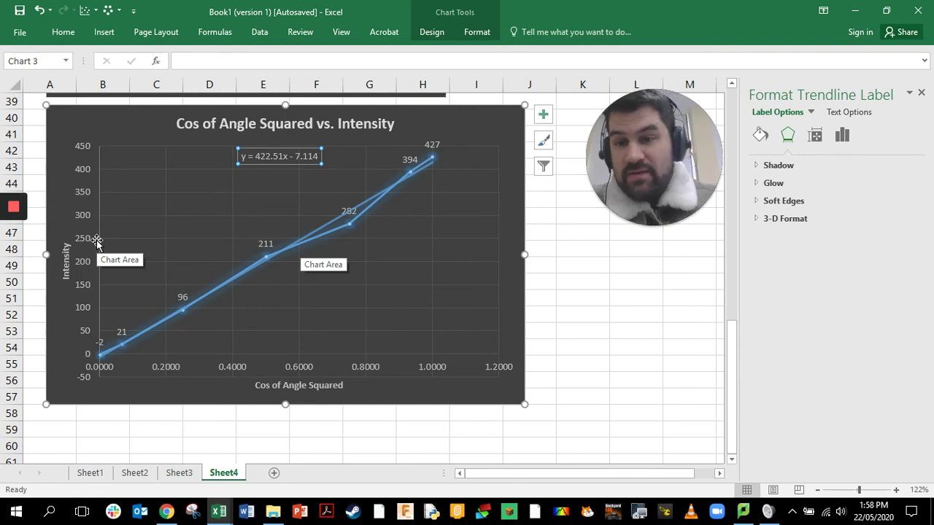
Compare the three intensity charts and examine the slope in the trendline equation on the Cos of Angle Squared vs. Intensity chart
scroll(96, 240, "up", 11)
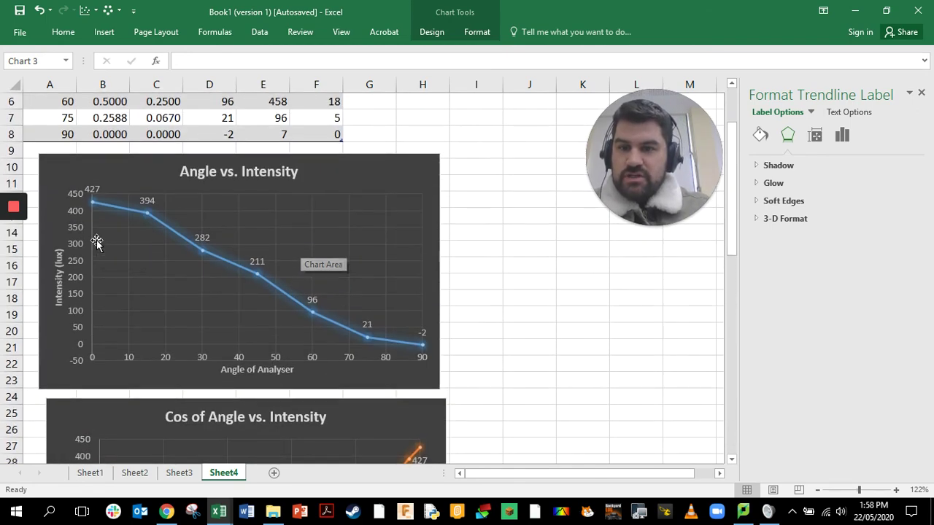
scroll(396, 233, "down", 4)
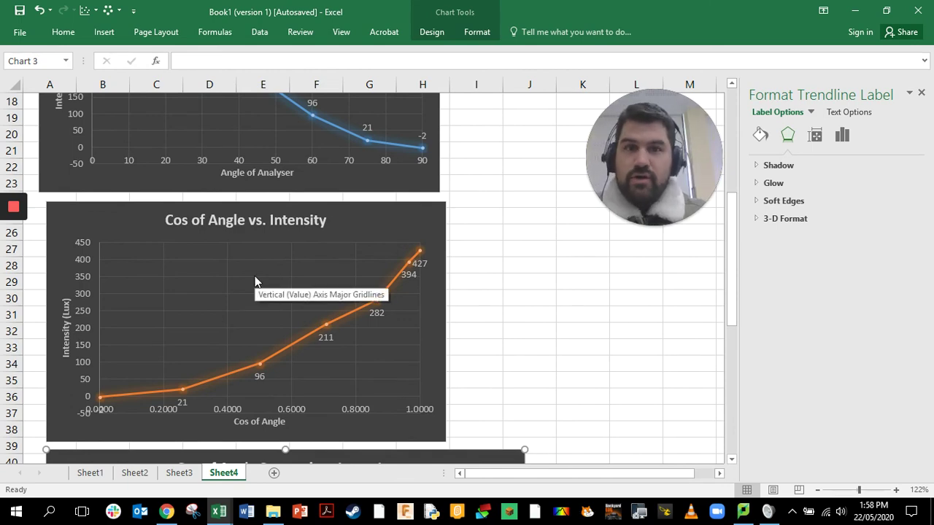
scroll(372, 314, "down", 7)
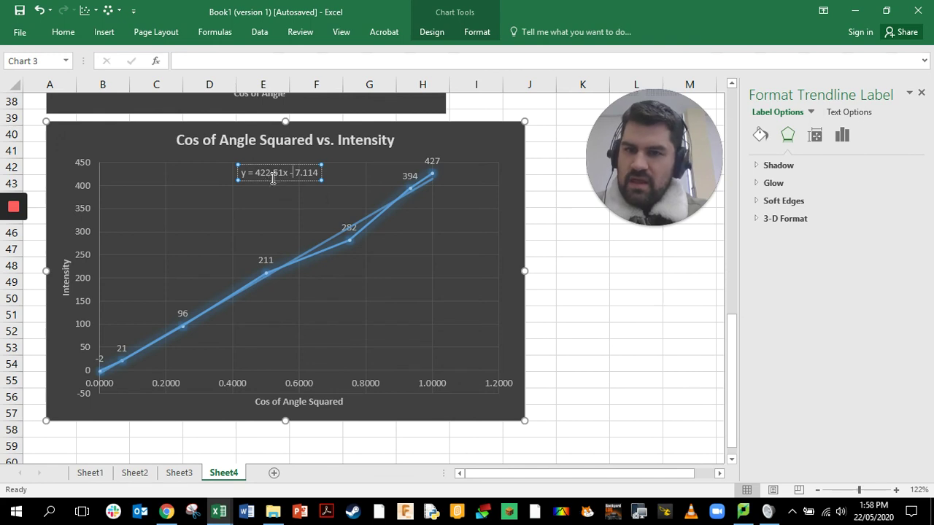
double_click(272, 173)
left_click(325, 332)
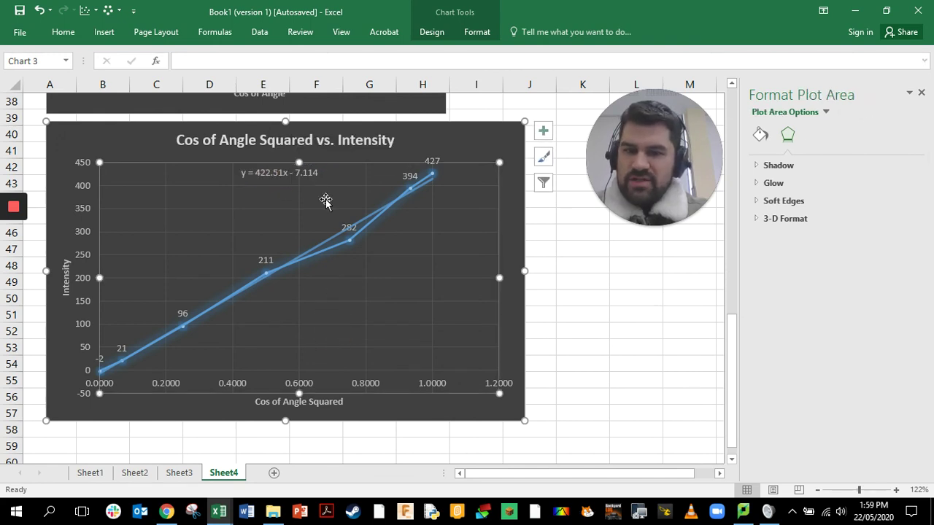